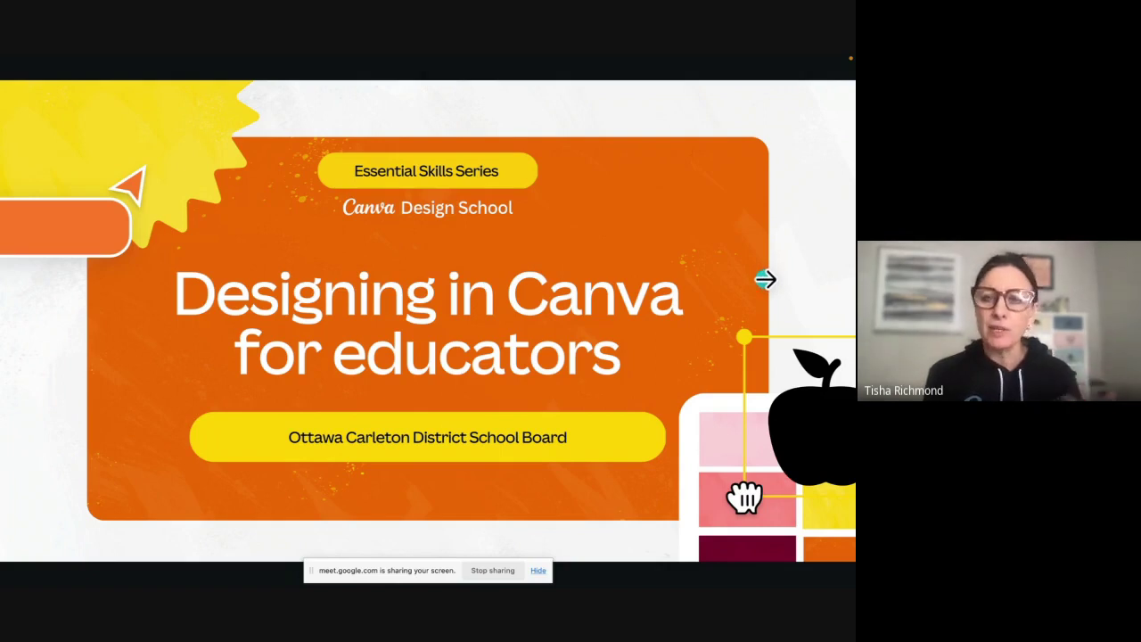
- Advance the full-screen presentation from the title slide through the introduction and agenda to the Visual Suite slide
{"action": "left_click", "coordinate": [765, 278]}
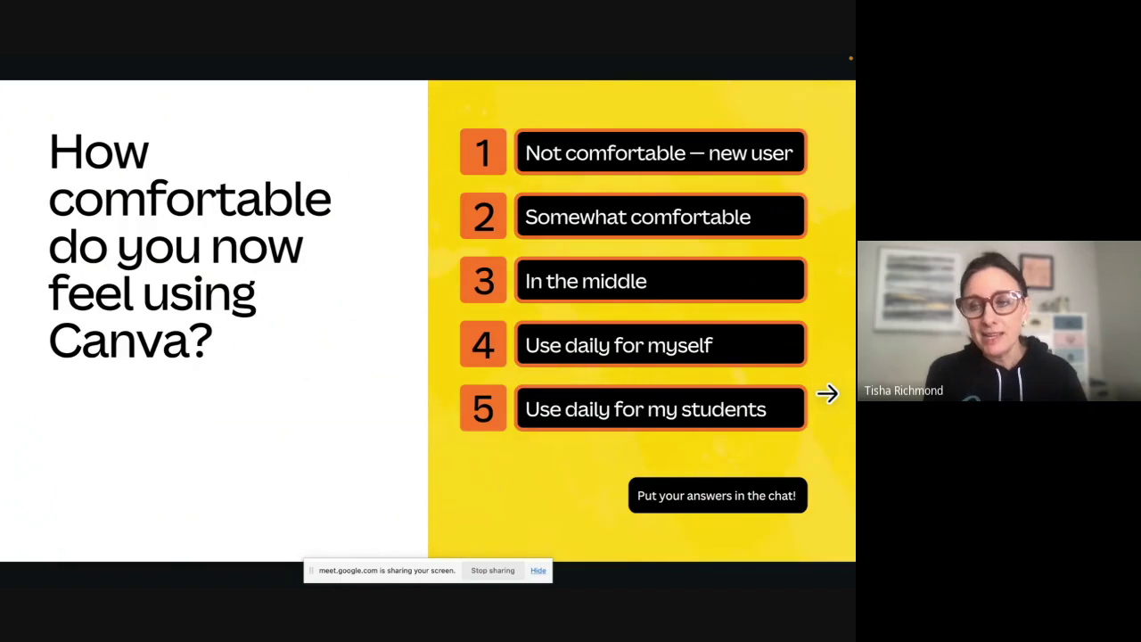
{"action": "left_click", "coordinate": [829, 395]}
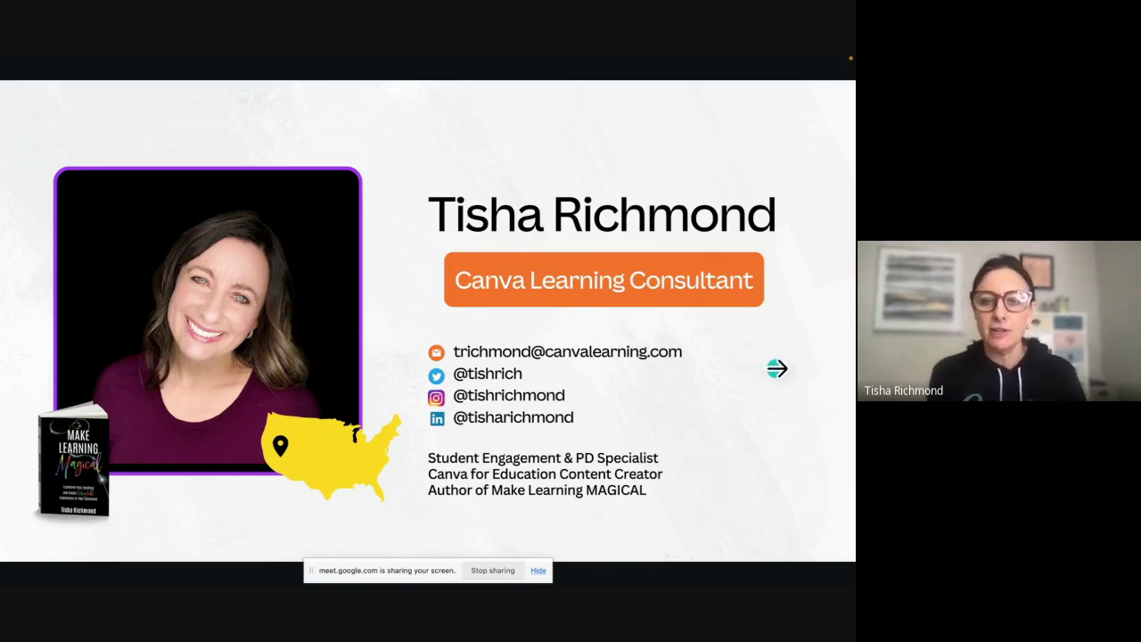
{"action": "left_click", "coordinate": [777, 368]}
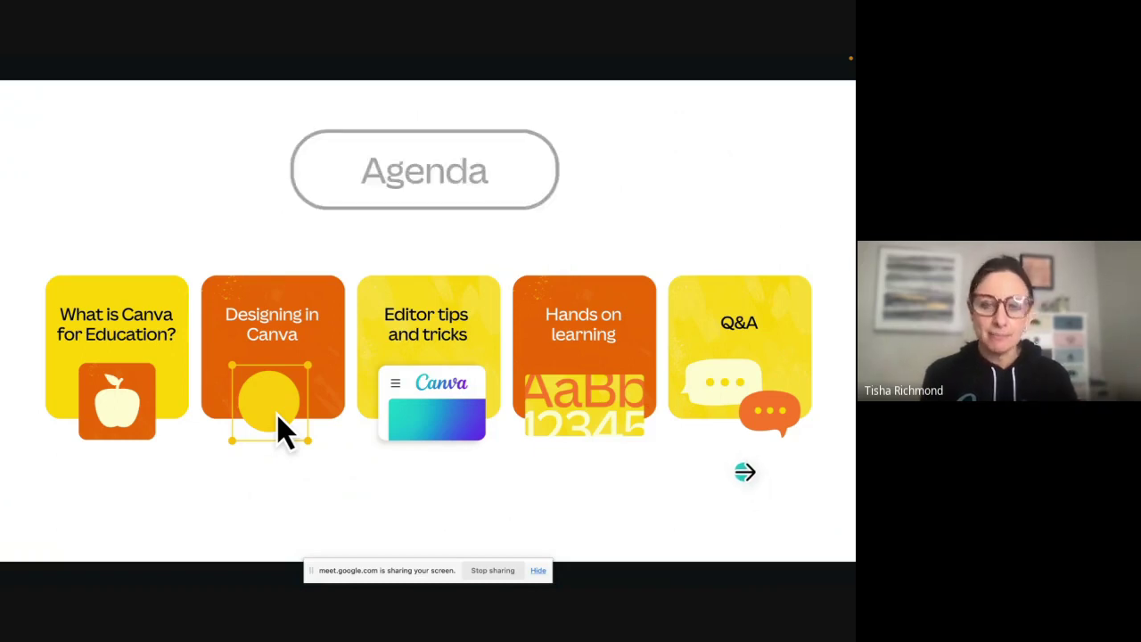
{"action": "left_click", "coordinate": [745, 472]}
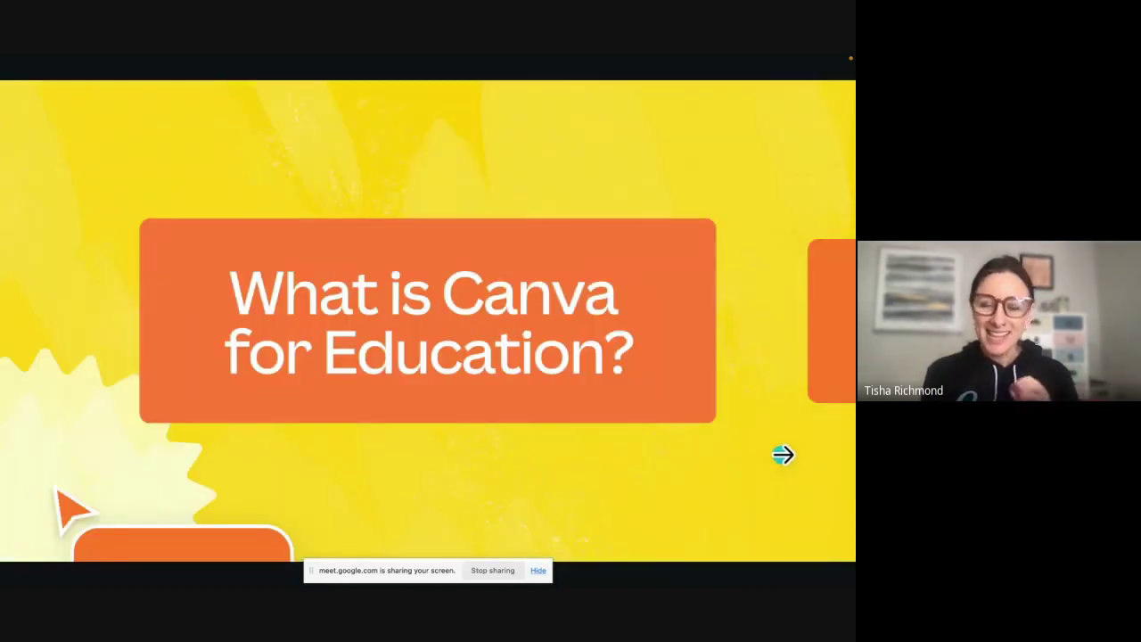
{"action": "left_click", "coordinate": [782, 455]}
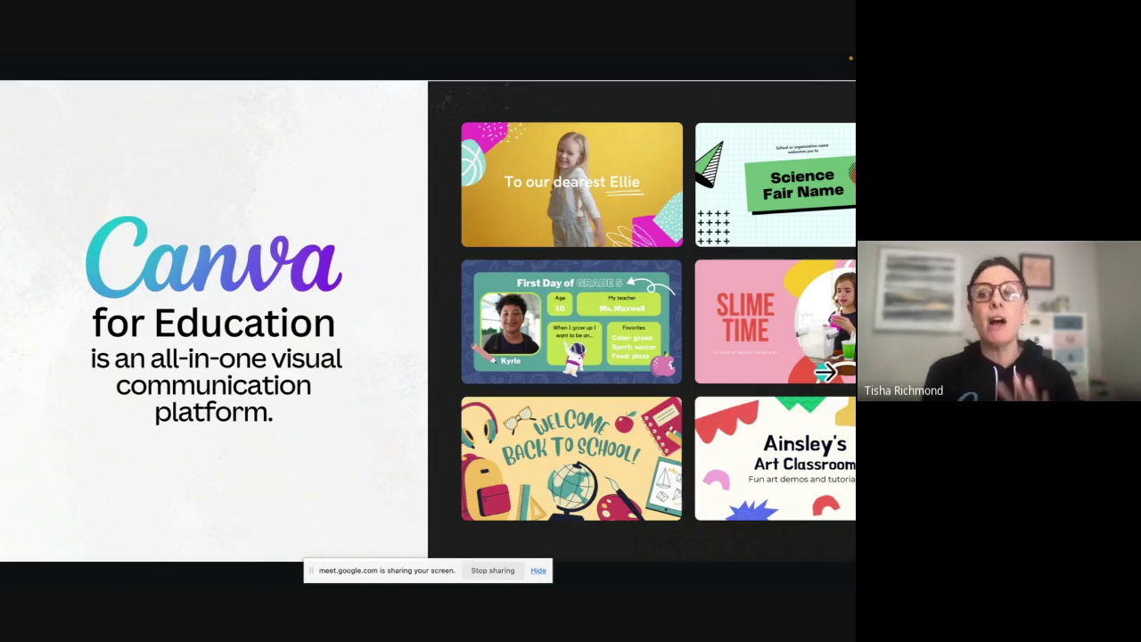
{"action": "left_click", "coordinate": [825, 371]}
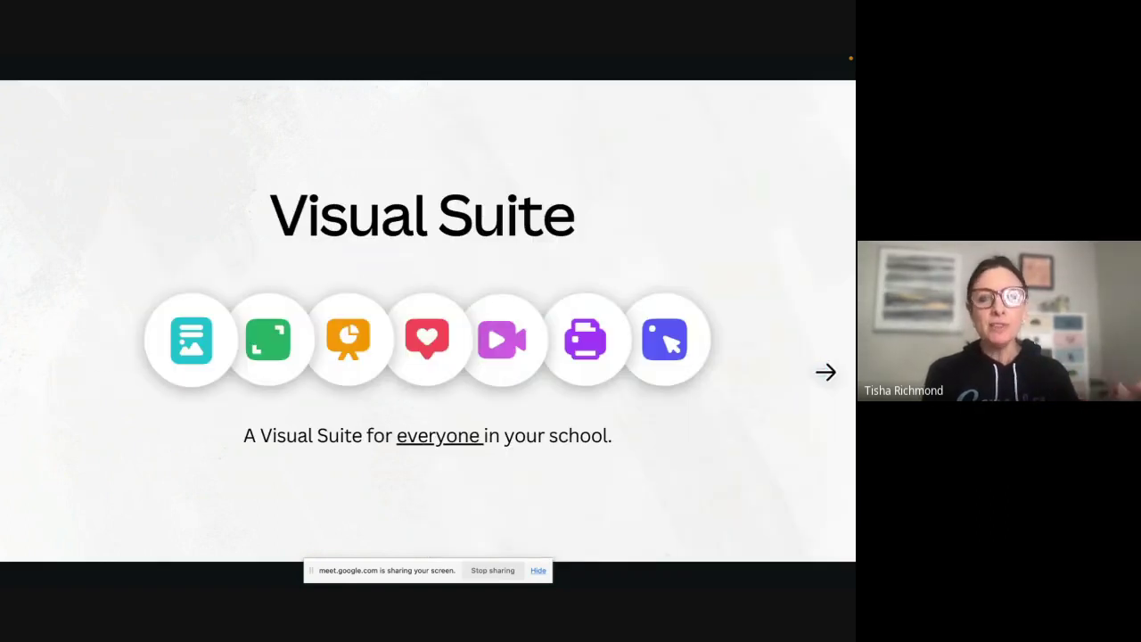
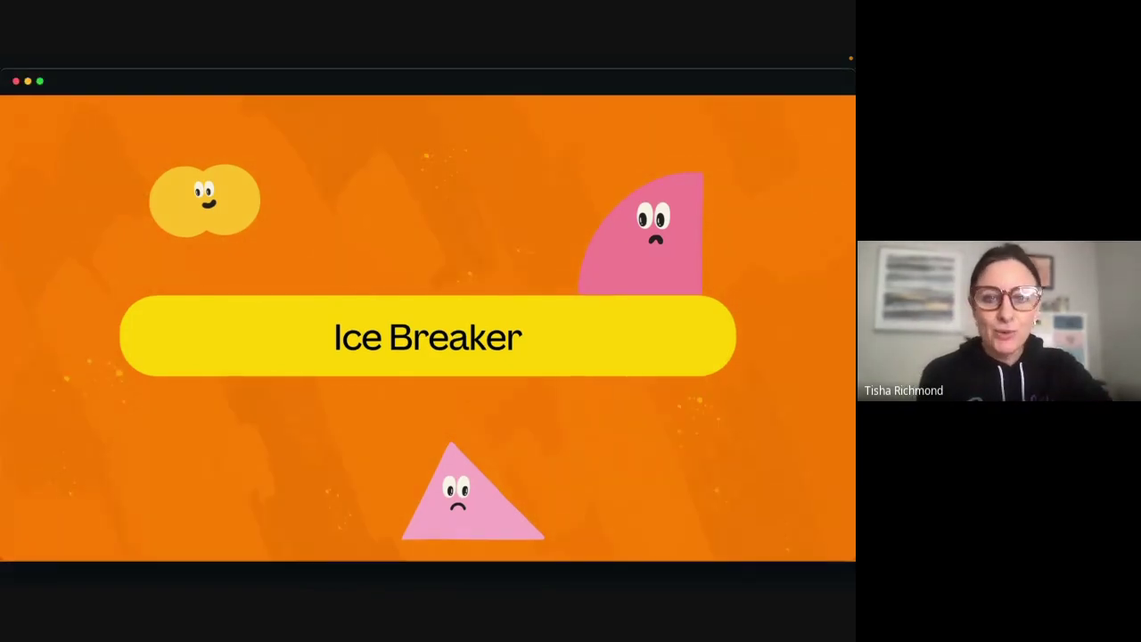
- Leave the full-screen presentation and bring up the Icebreaker whiteboard with the side panel collapsed and nothing selected
{"action": "key", "text": "Escape"}
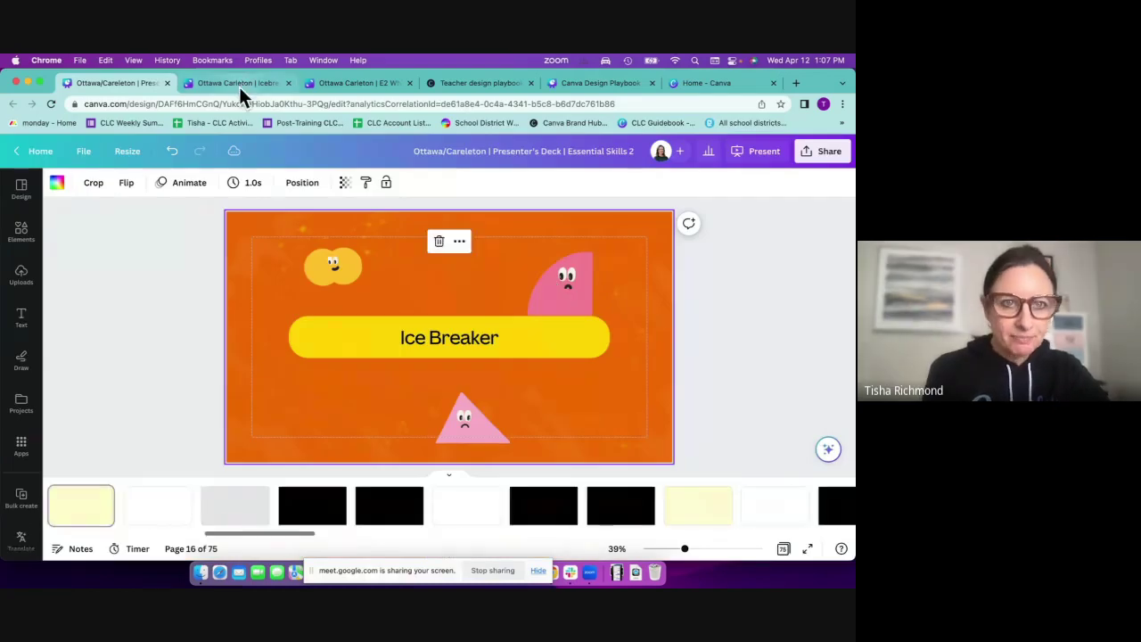
{"action": "left_click", "coordinate": [239, 83]}
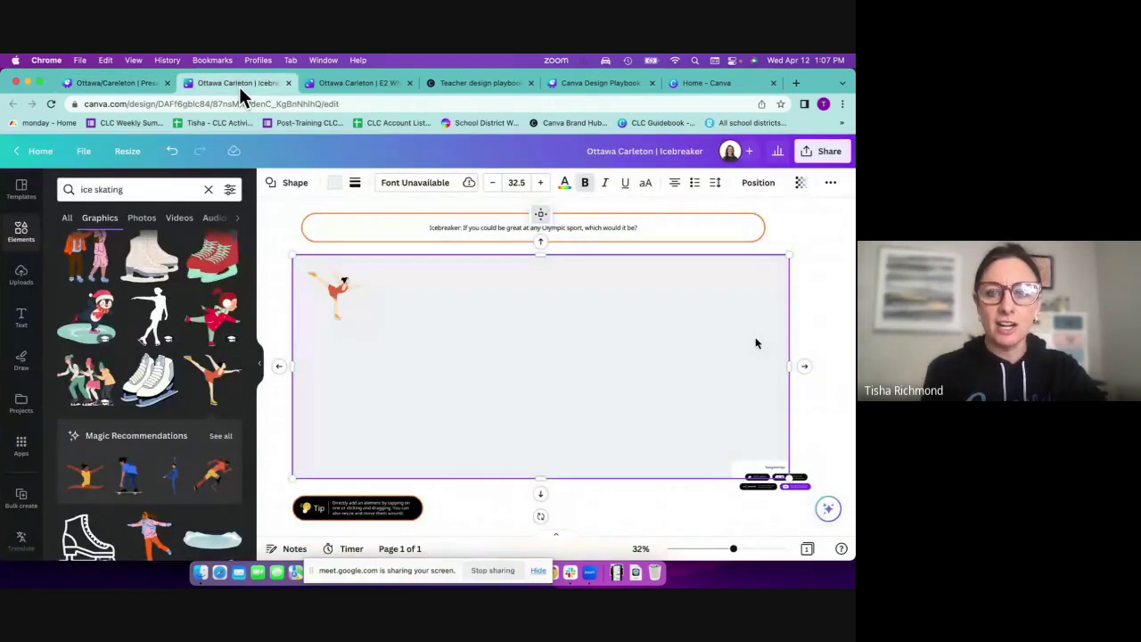
{"action": "left_click", "coordinate": [262, 368]}
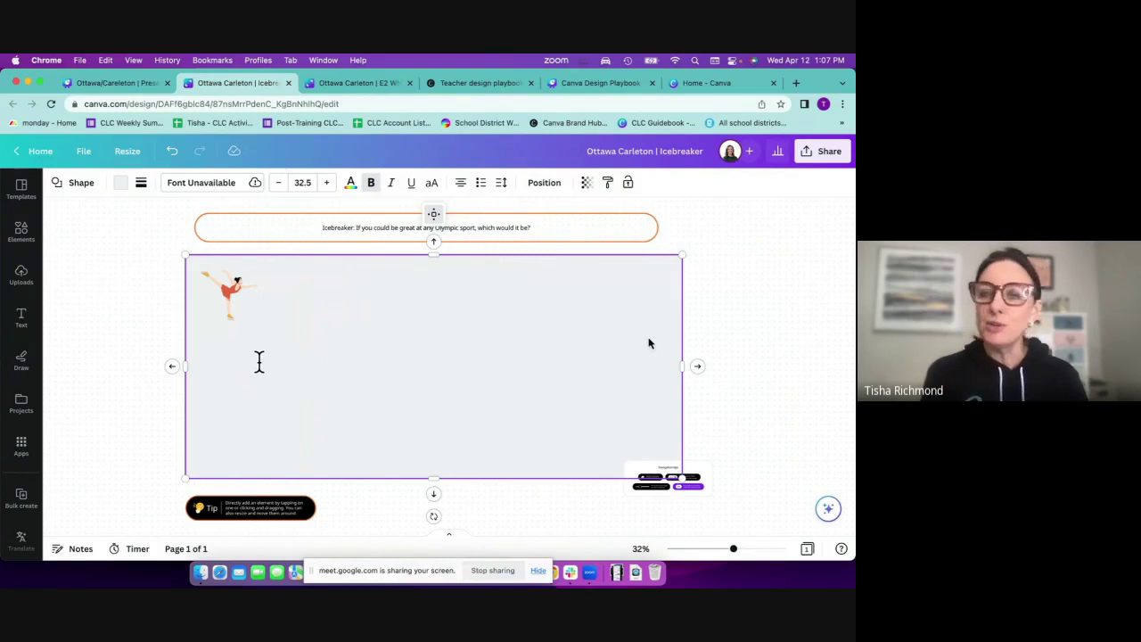
{"action": "scroll", "coordinate": [258, 361], "scroll_direction": "up", "scroll_amount": 10}
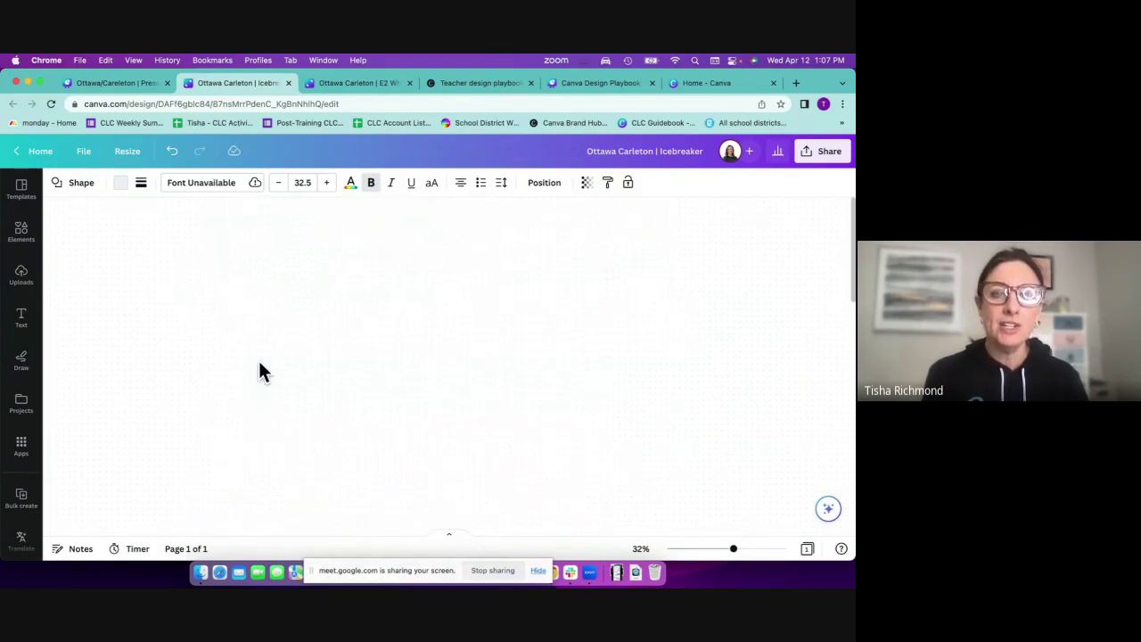
{"action": "scroll", "coordinate": [259, 361], "scroll_direction": "up", "scroll_amount": 5}
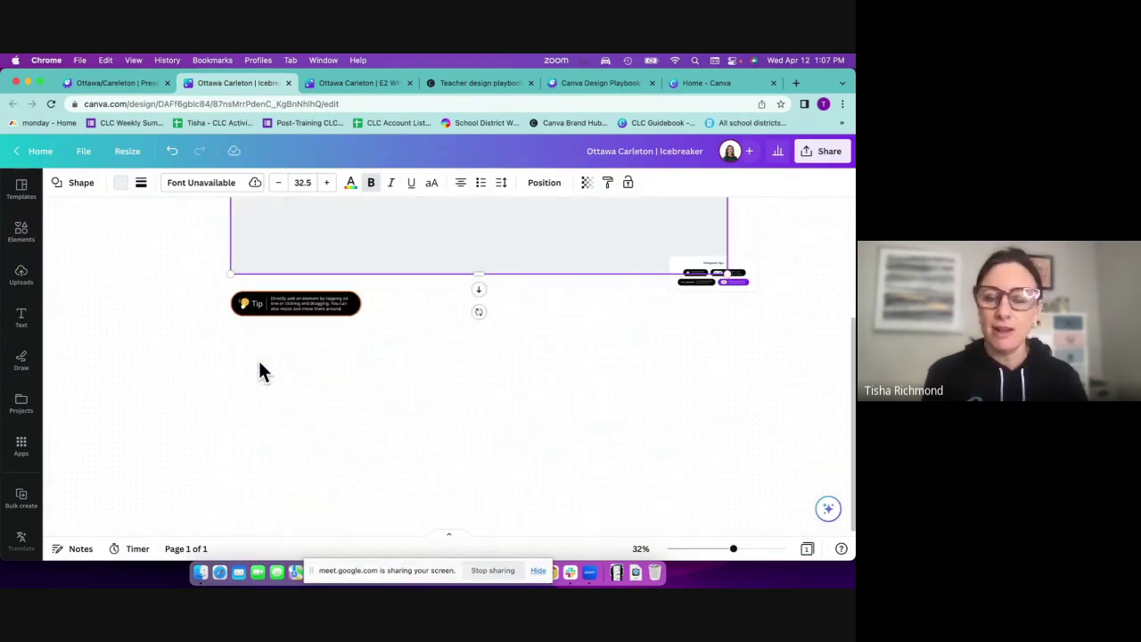
{"action": "scroll", "coordinate": [259, 361], "scroll_direction": "up", "scroll_amount": 5}
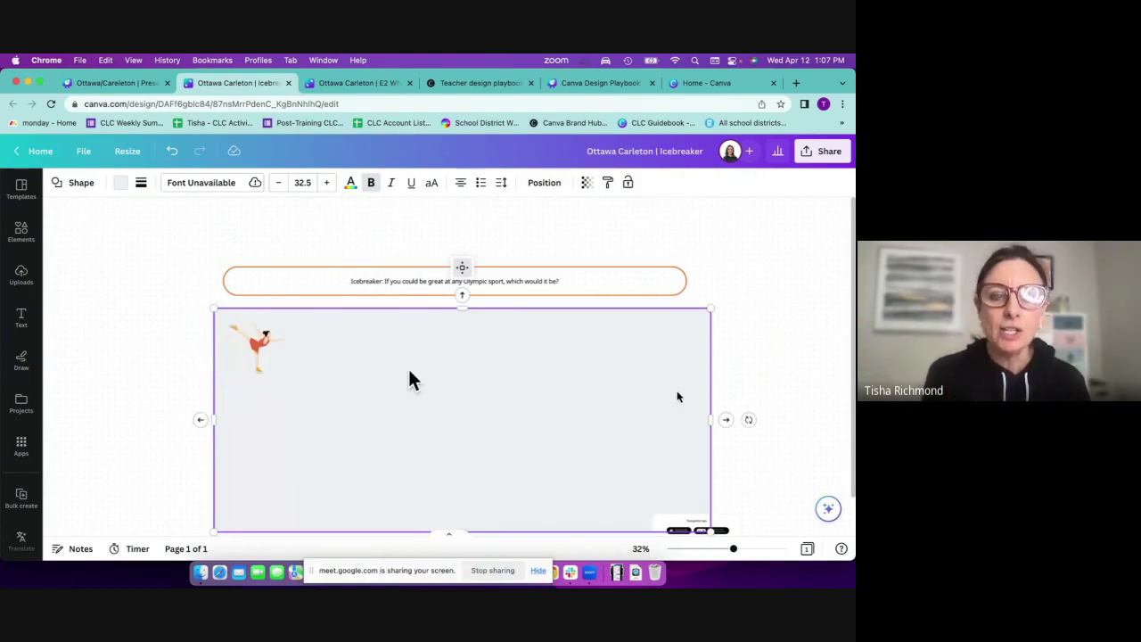
{"action": "scroll", "coordinate": [410, 375], "scroll_direction": "down", "scroll_amount": 1}
{"action": "scroll", "coordinate": [410, 379], "scroll_direction": "down", "scroll_amount": 2}
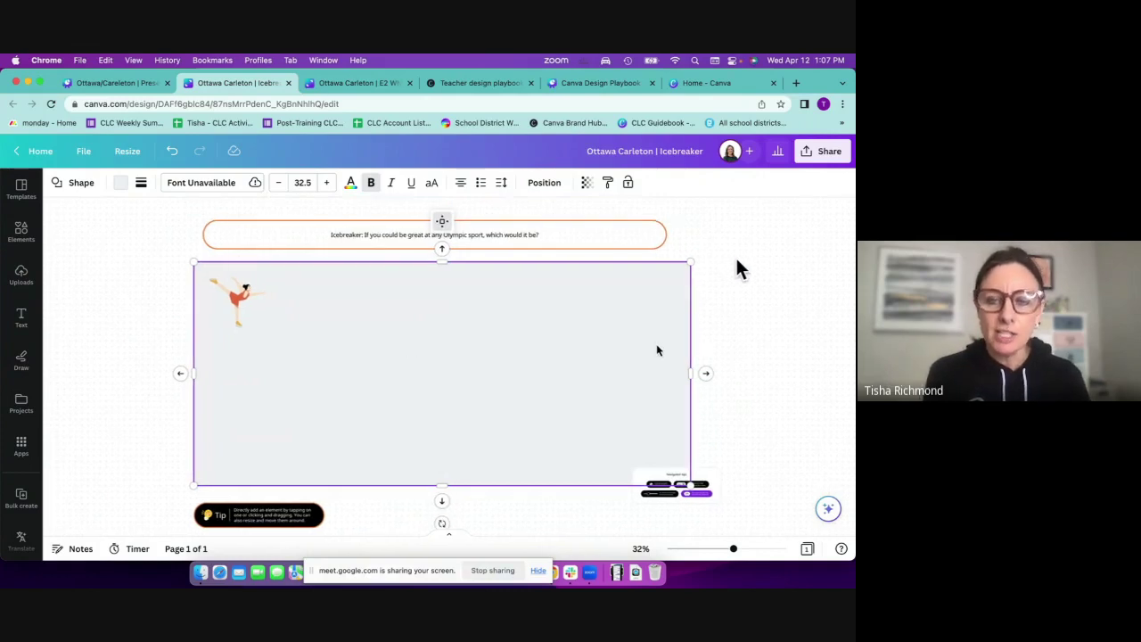
{"action": "key", "text": "Escape"}
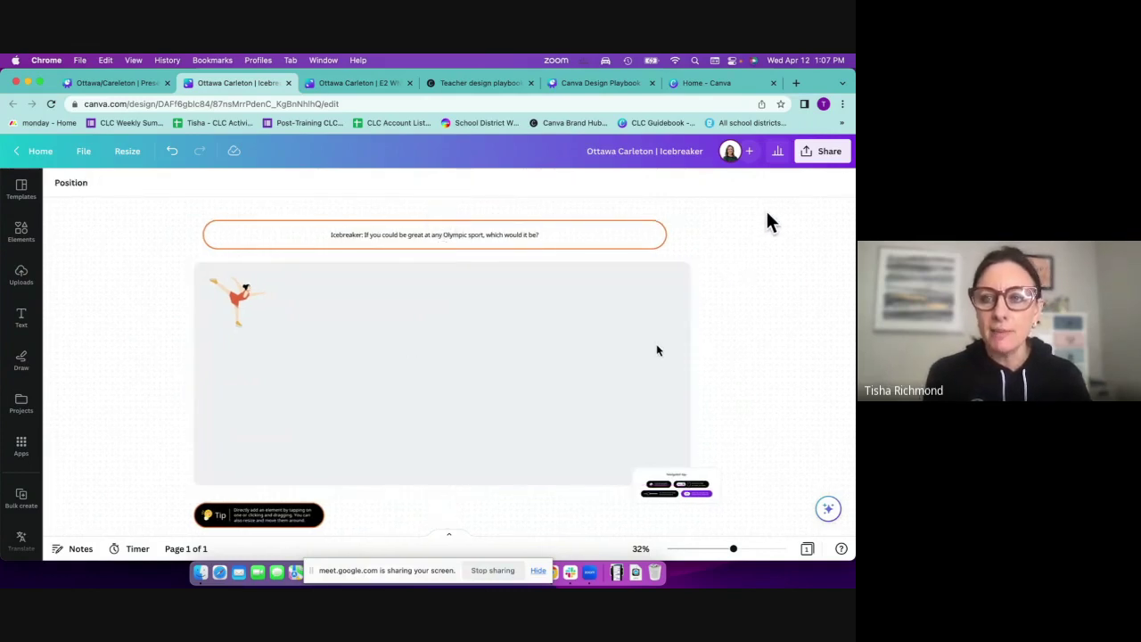
- Copy the Icebreaker whiteboard's collaboration link that lets anyone with the link edit
{"action": "left_click", "coordinate": [831, 153]}
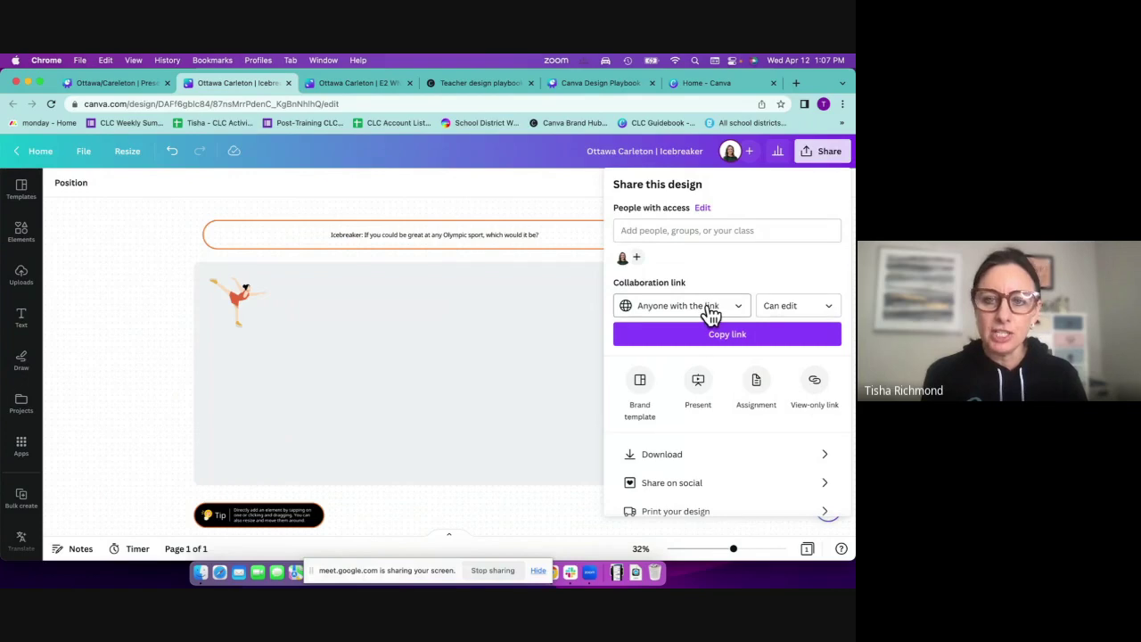
{"action": "left_click", "coordinate": [782, 340]}
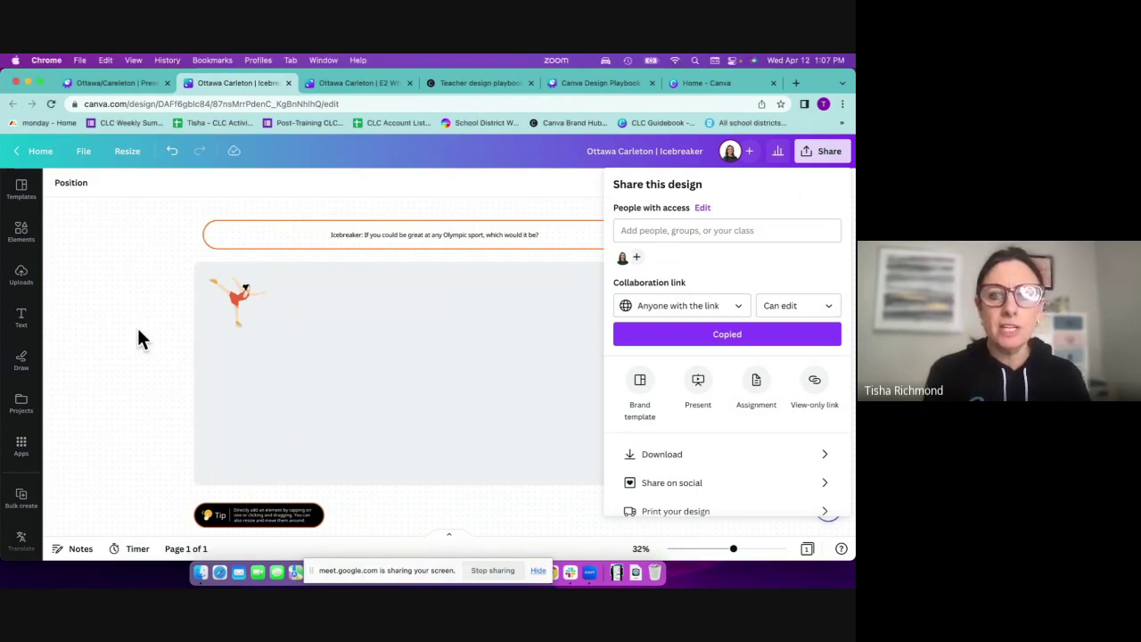
{"action": "left_click", "coordinate": [482, 218]}
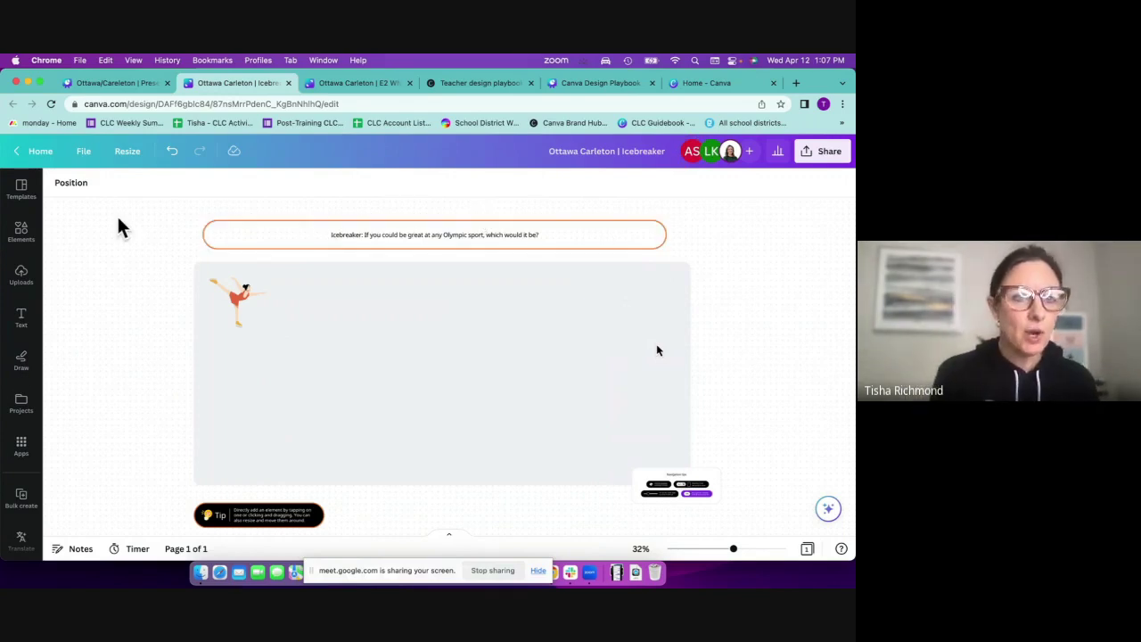
- Search the graphics elements for "figure skating" and place the skater in the red dress on the grey area, below the existing skater
{"action": "left_click", "coordinate": [22, 232]}
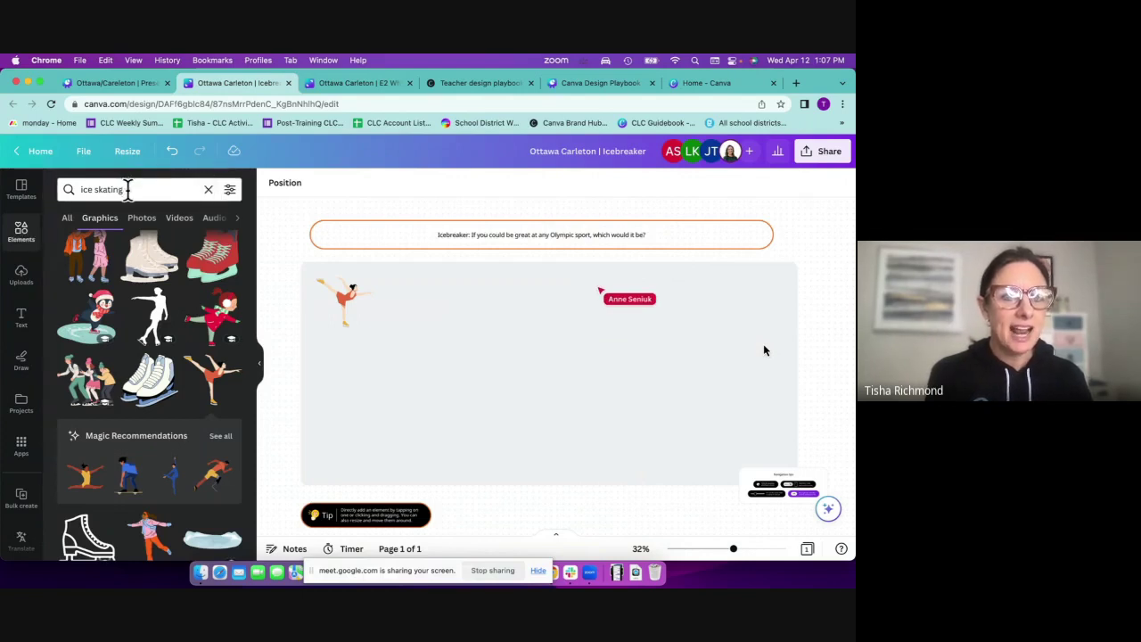
{"action": "scroll", "coordinate": [176, 288], "scroll_direction": "up", "scroll_amount": 3}
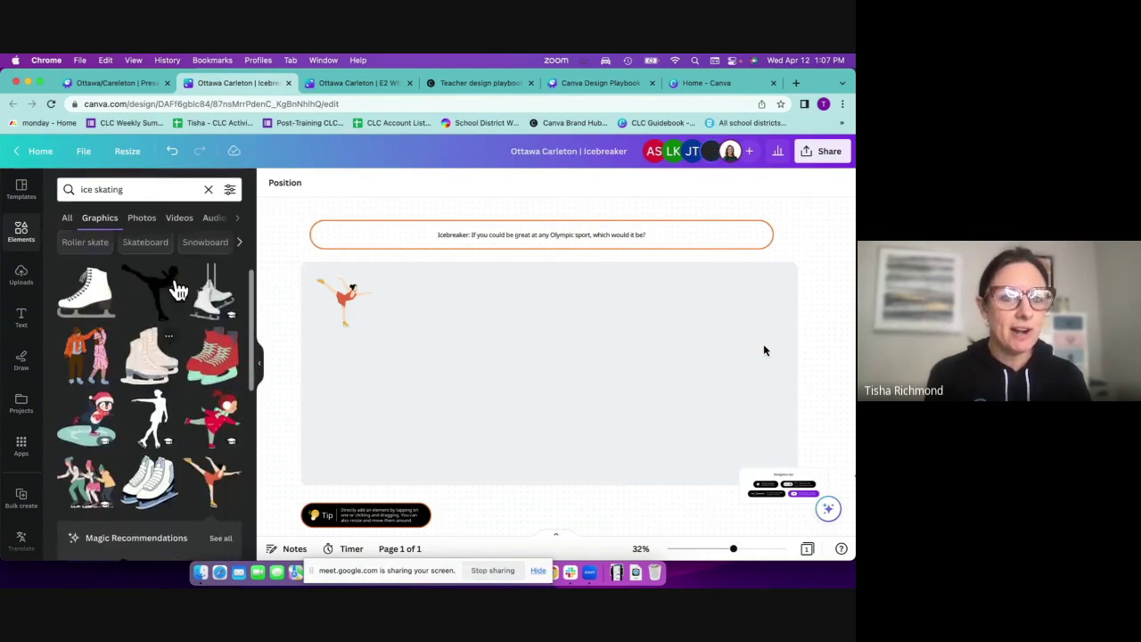
{"action": "left_click", "coordinate": [207, 191]}
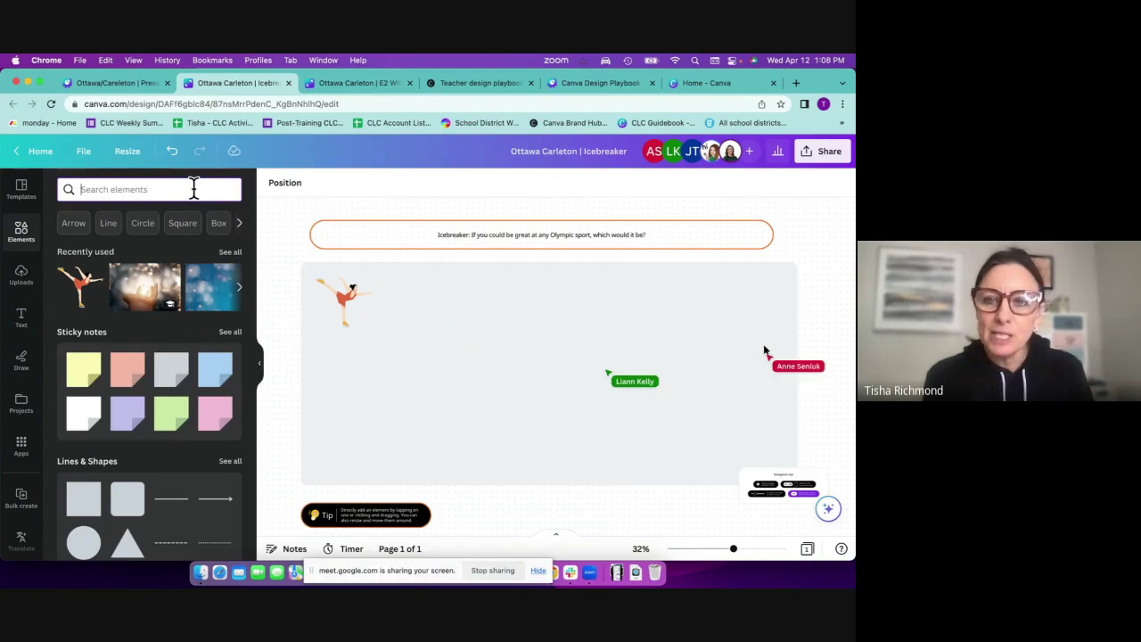
{"action": "left_click", "coordinate": [193, 189]}
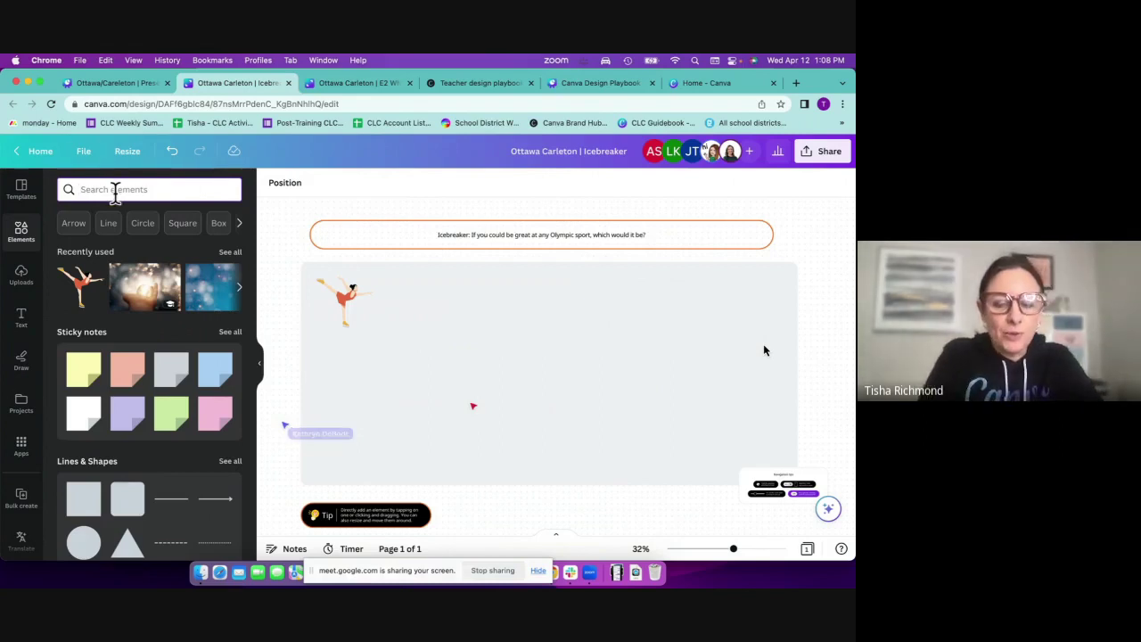
{"action": "type", "text": "figure skating"}
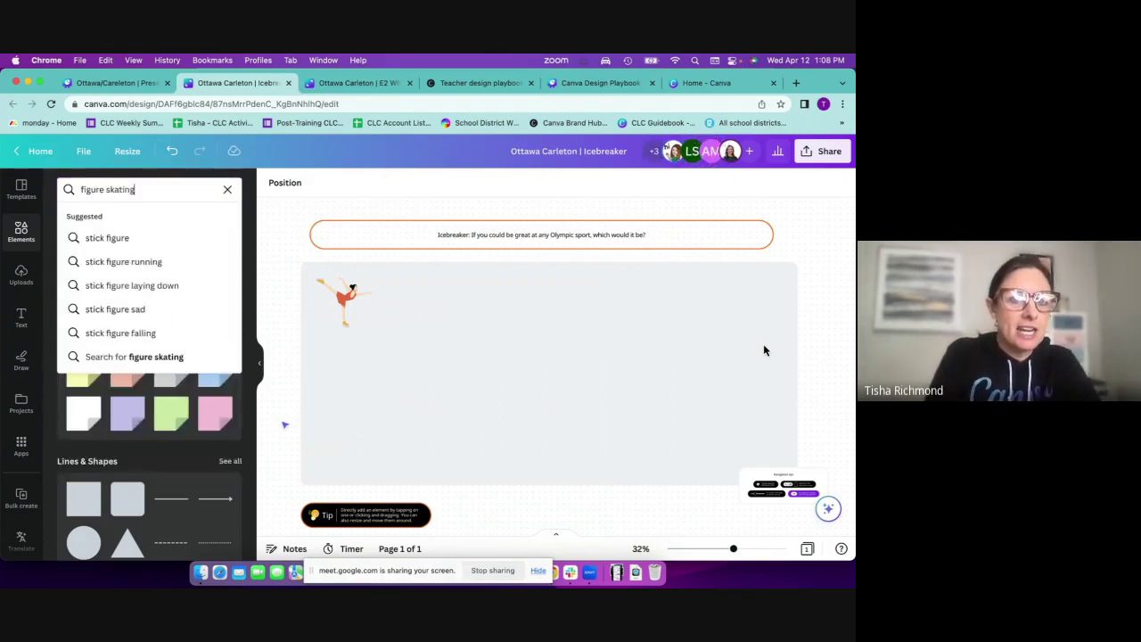
{"action": "key", "text": "Return"}
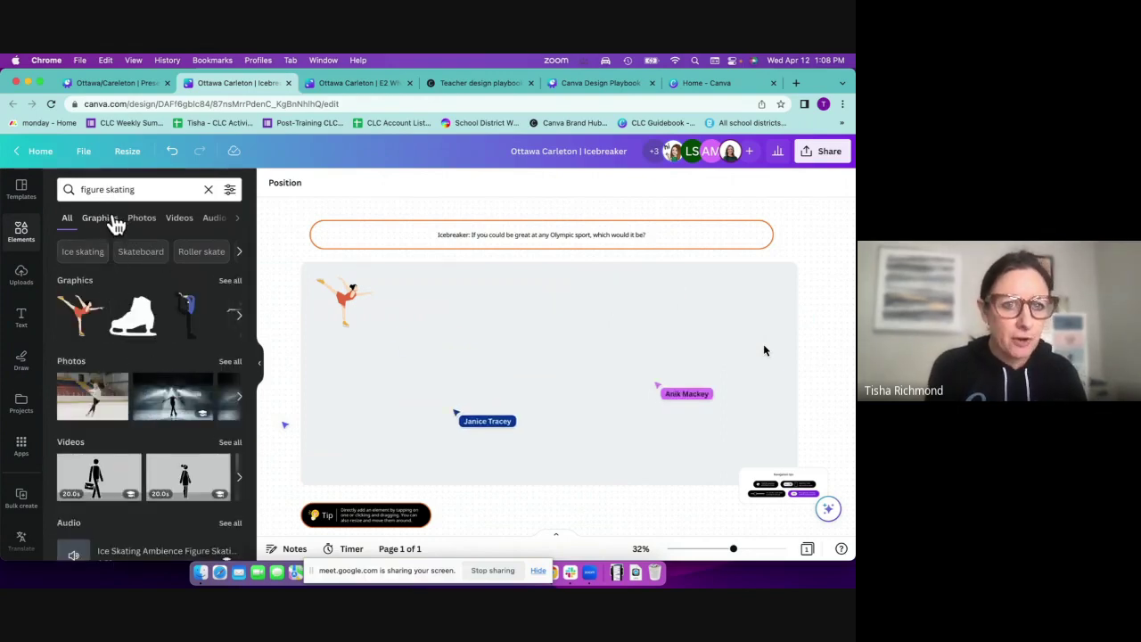
{"action": "left_click", "coordinate": [96, 223]}
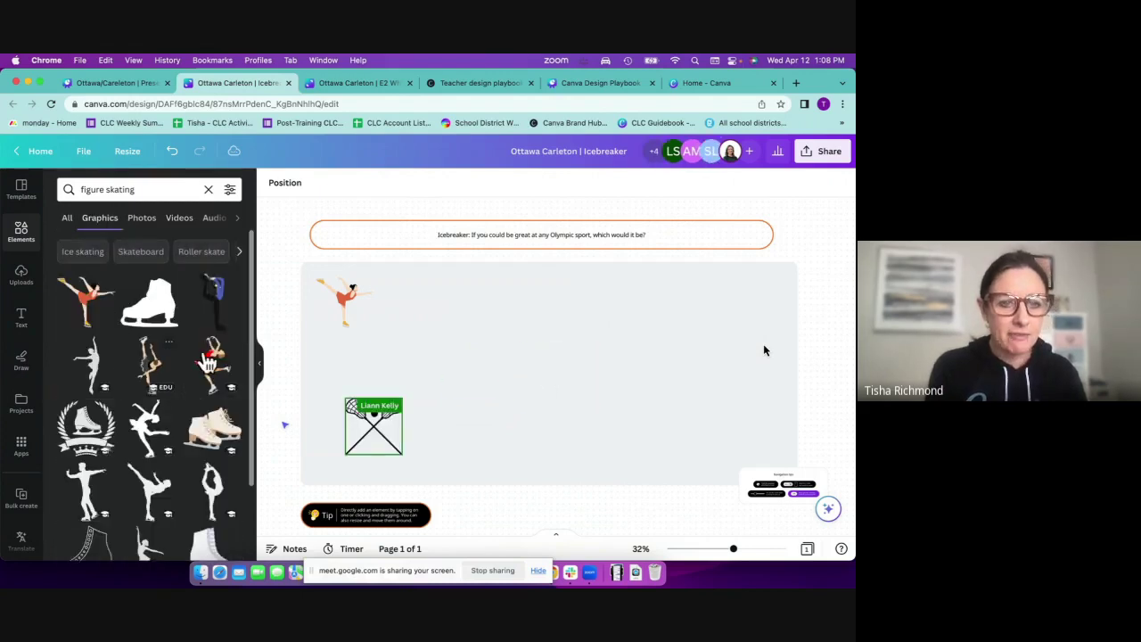
{"action": "left_click", "coordinate": [212, 366]}
{"action": "left_click_drag", "start_coordinate": [542, 362], "coordinate": [324, 371]}
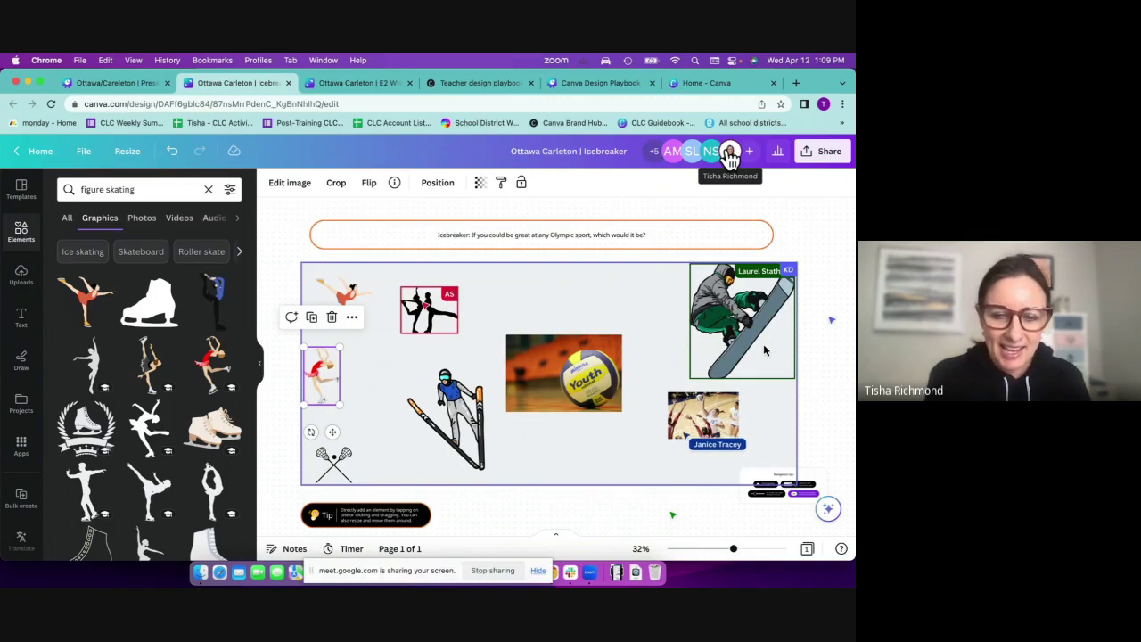
- Set the whiteboard timer to 1 minute, run the countdown and deselect the skater graphic
{"action": "left_click", "coordinate": [352, 548]}
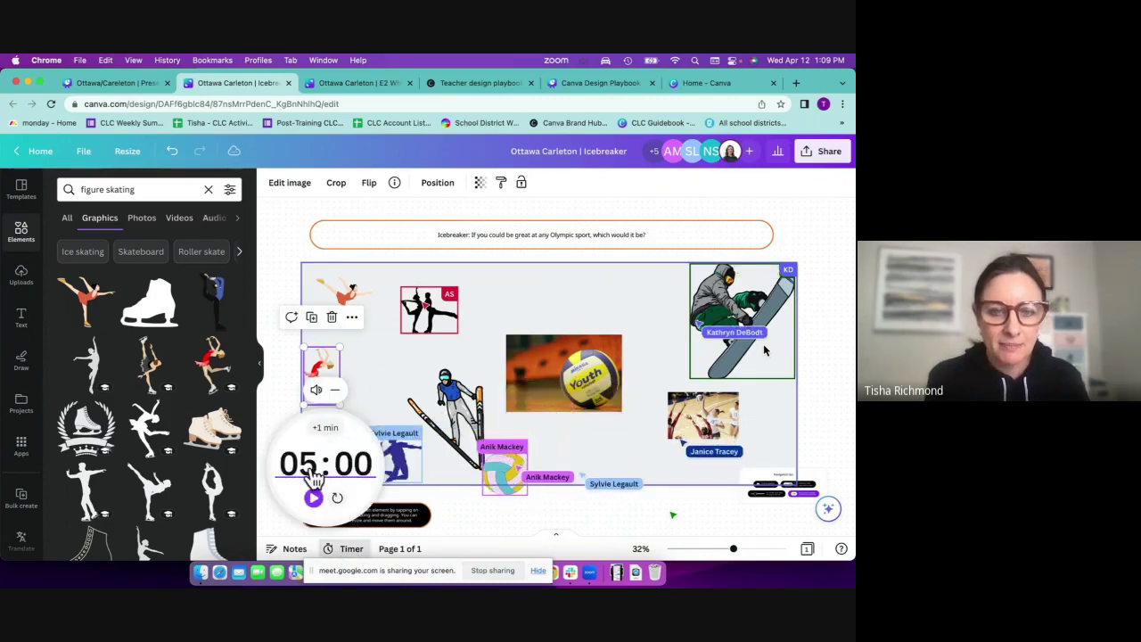
{"action": "type", "text": "1"}
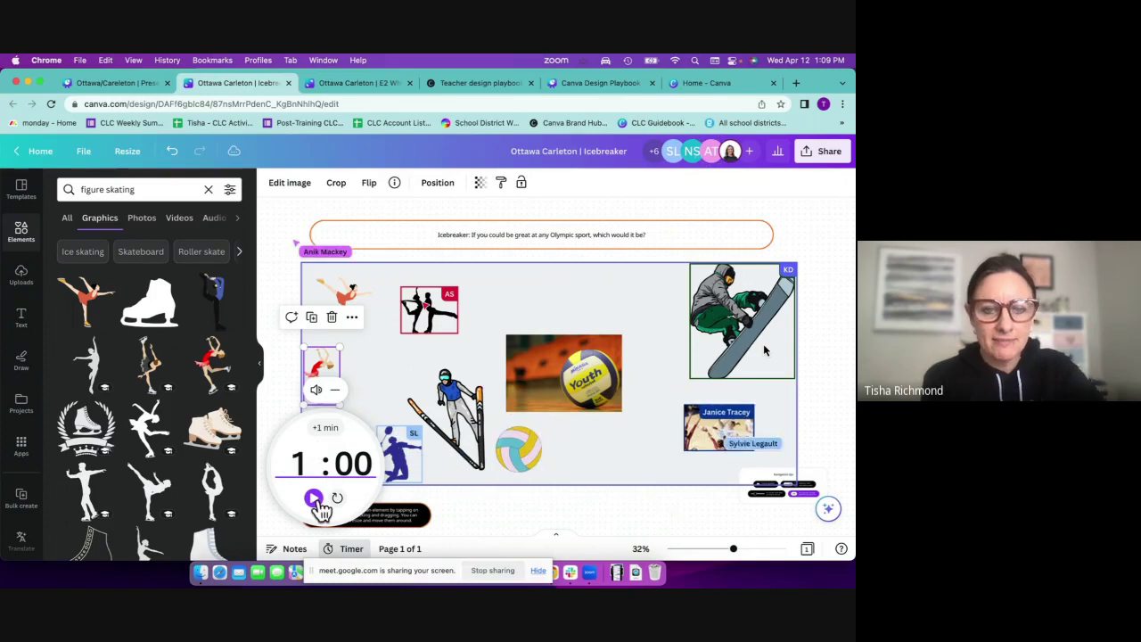
{"action": "left_click", "coordinate": [314, 499]}
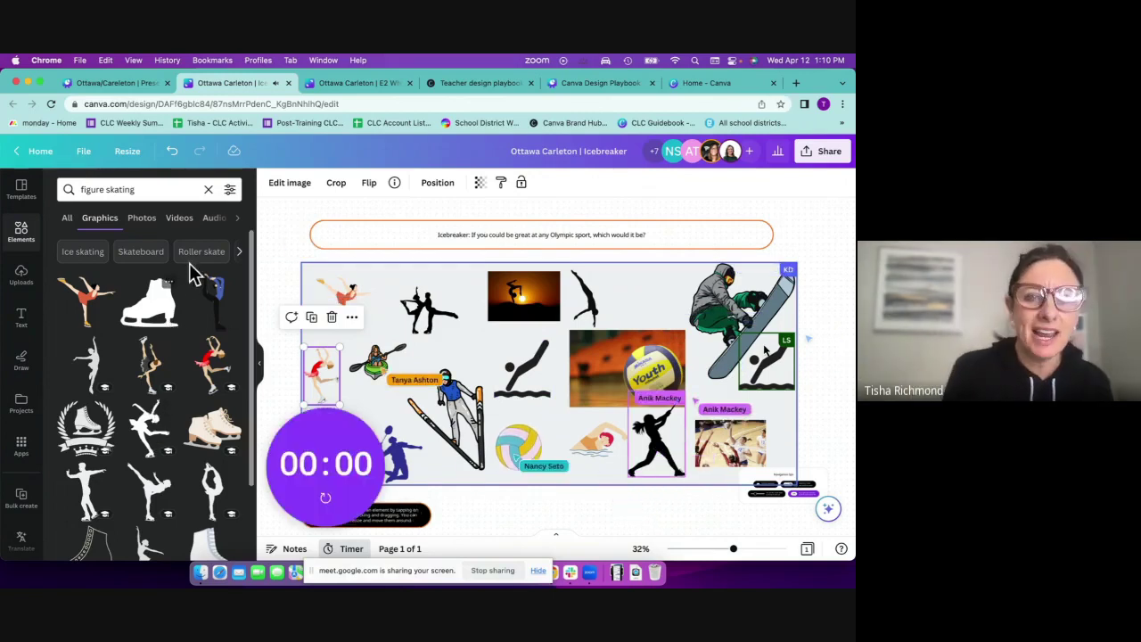
{"action": "left_click", "coordinate": [450, 503]}
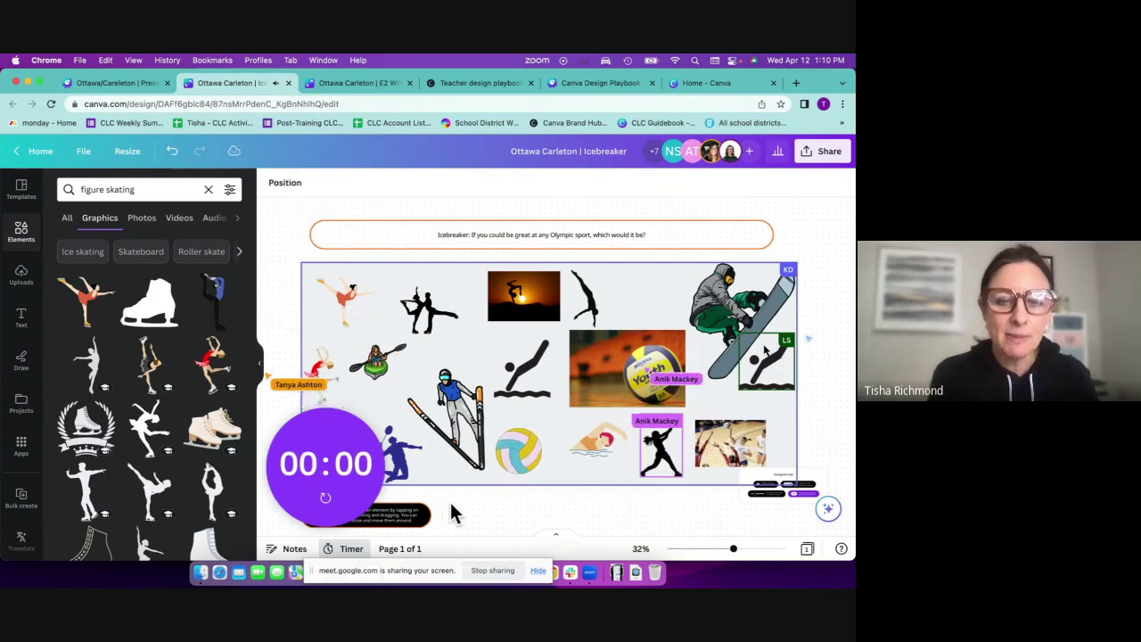
- Return to the Presenter's Deck, present it full screen from the Ice Breaker slide and advance to the "Designing in Canva" agenda slide
{"action": "left_click", "coordinate": [131, 84]}
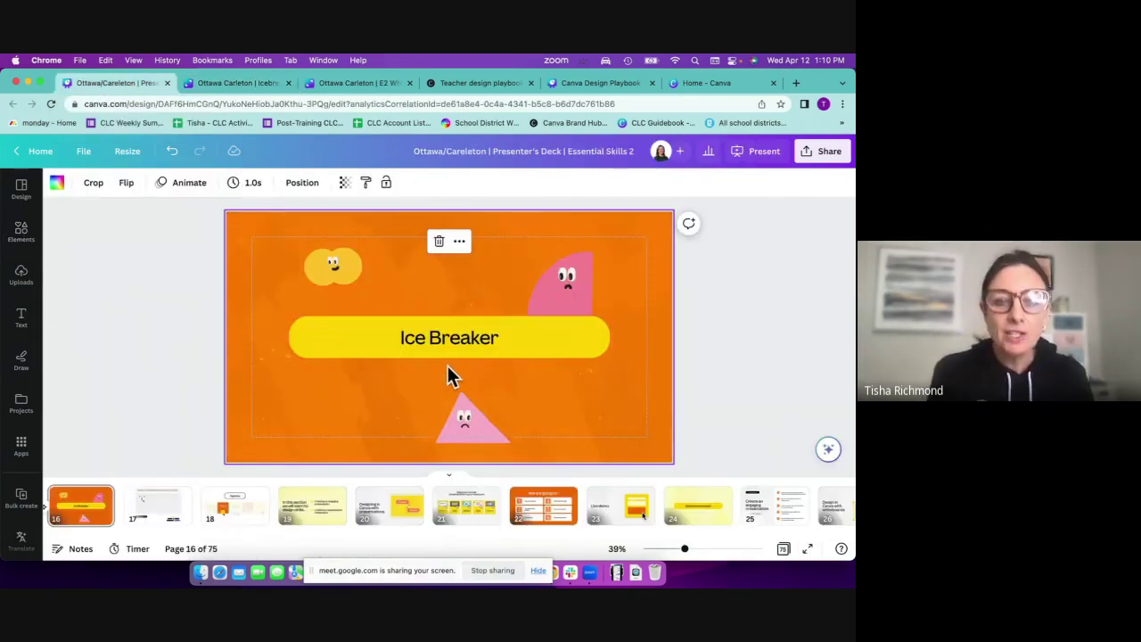
{"action": "left_click", "coordinate": [763, 154]}
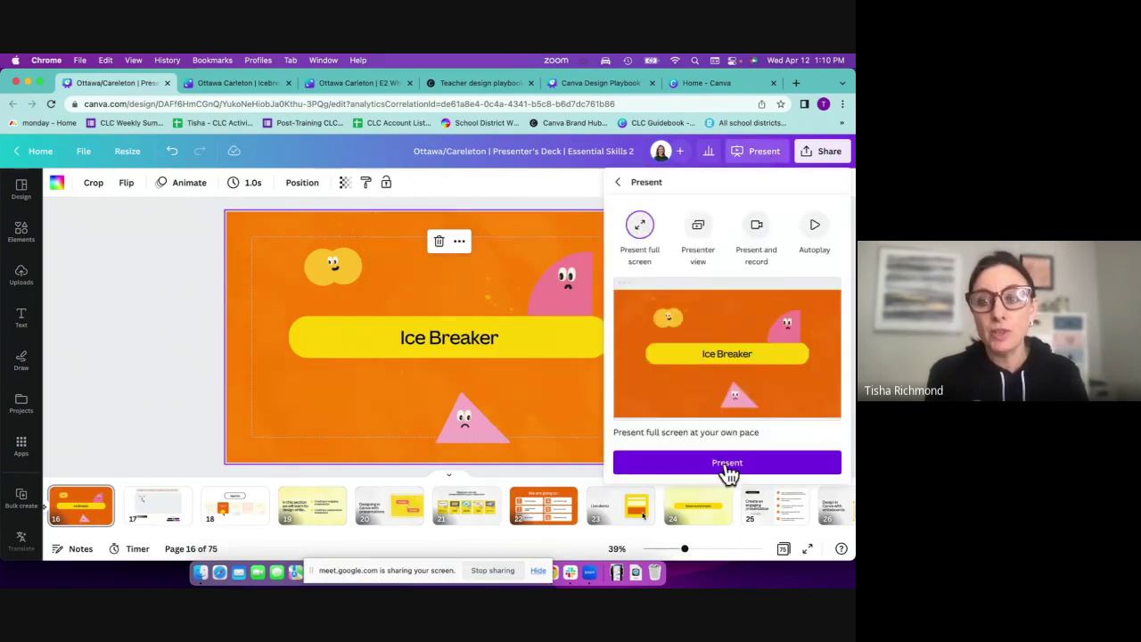
{"action": "left_click", "coordinate": [727, 464]}
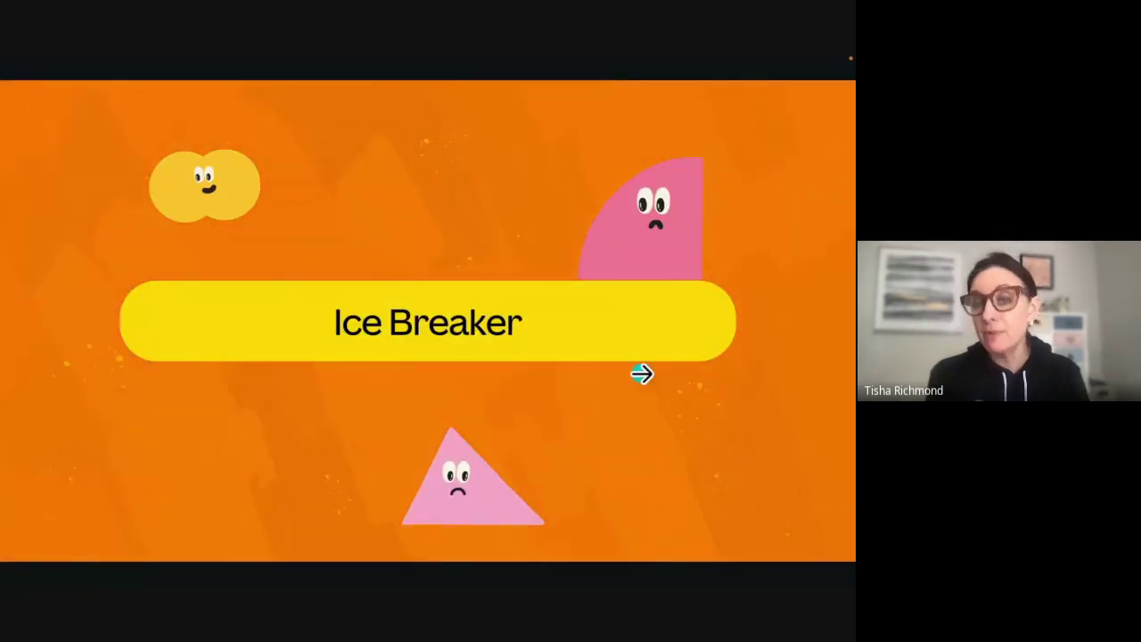
{"action": "key", "text": "Right"}
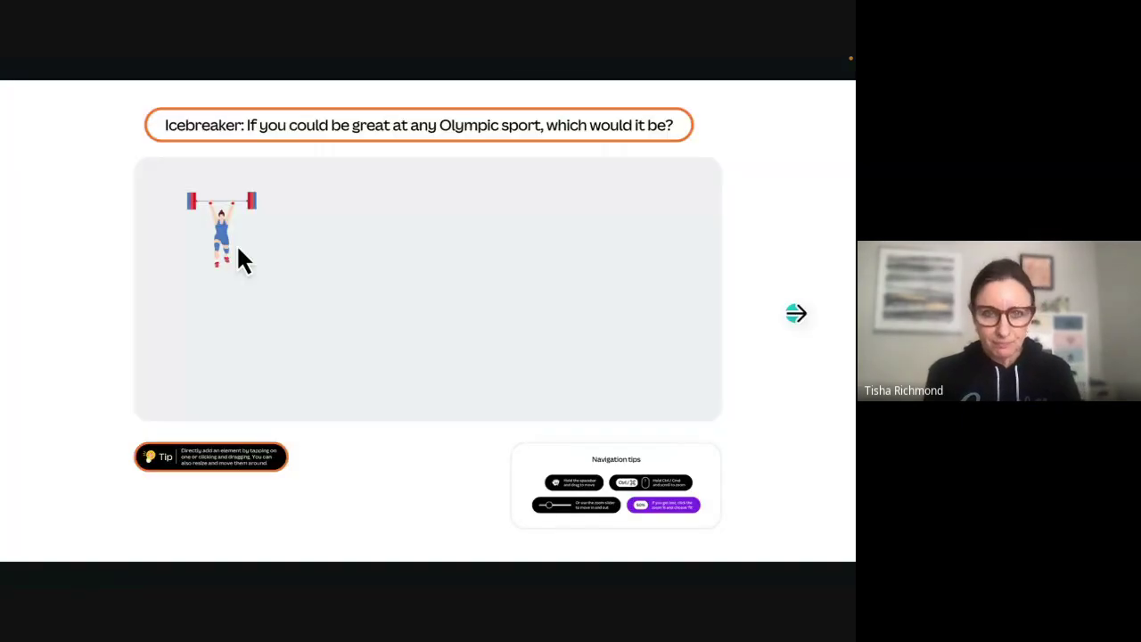
{"action": "key", "text": "Right"}
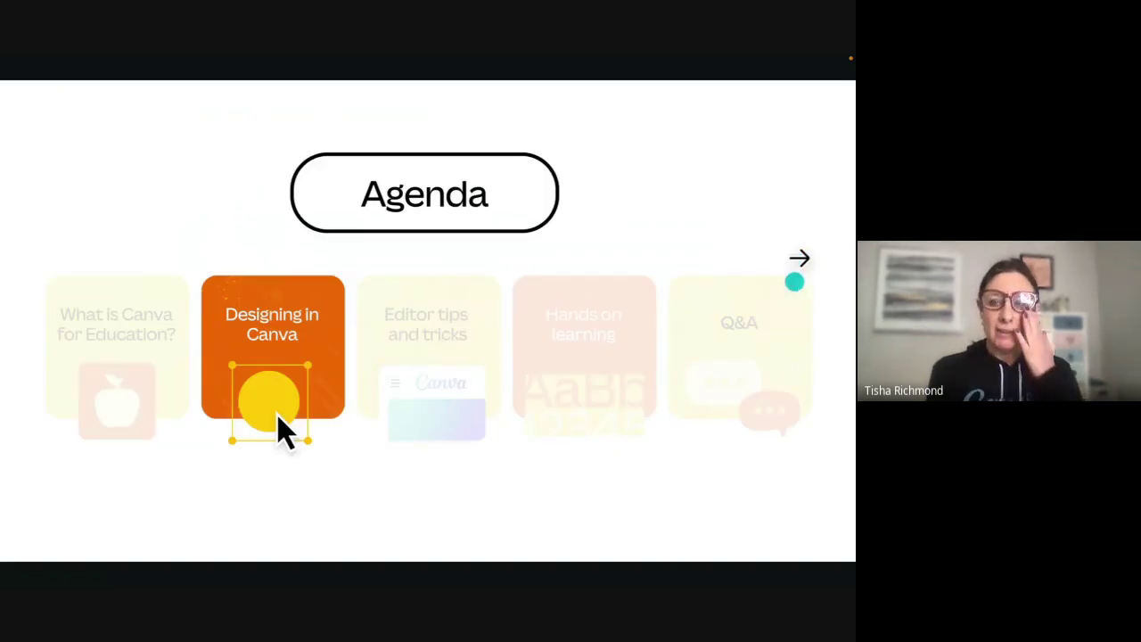
- Advance the presentation to the slide "In this section we will learn to design while..."
{"action": "key", "text": "Right"}
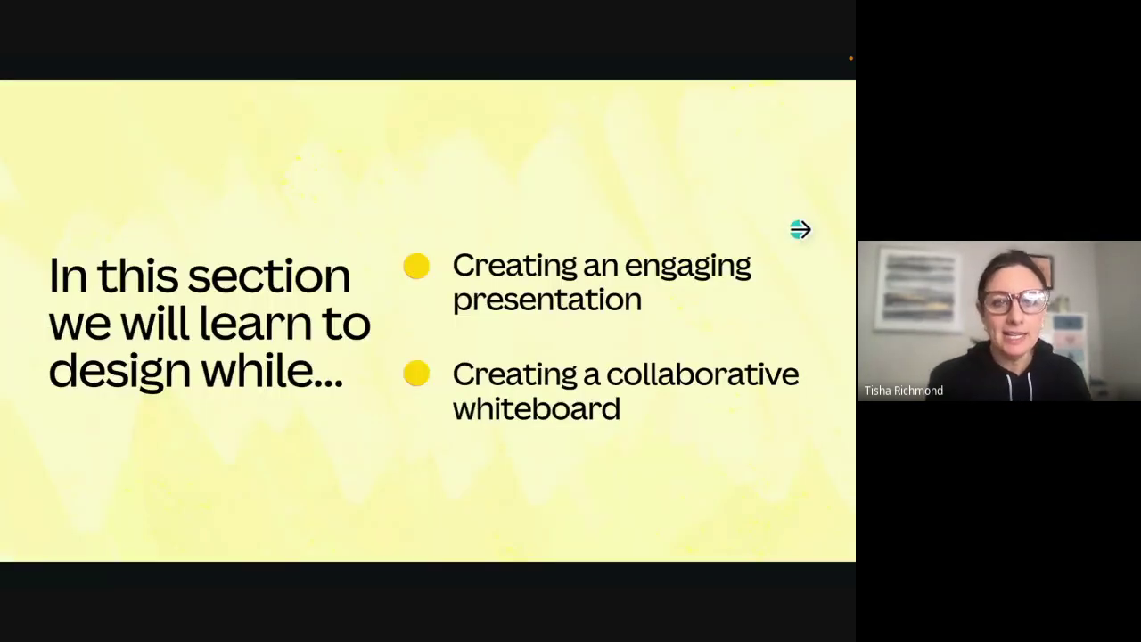
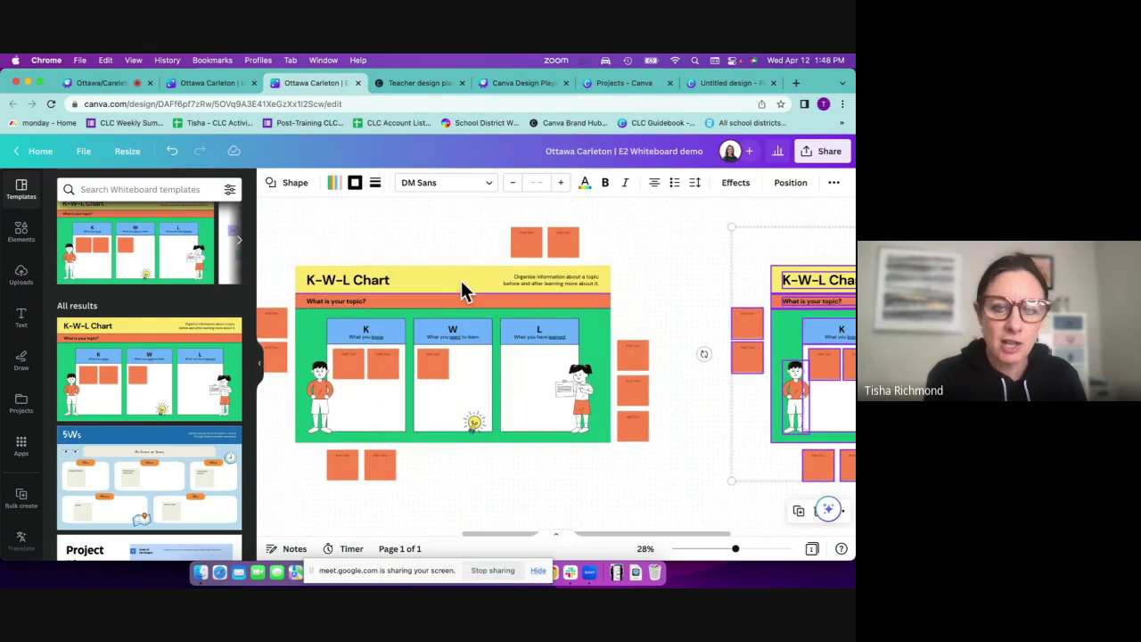
- Review the K-W-L Chart templates, their surrounding sticky notes and the numbered topic card on the whiteboard
{"action": "left_click", "coordinate": [464, 285]}
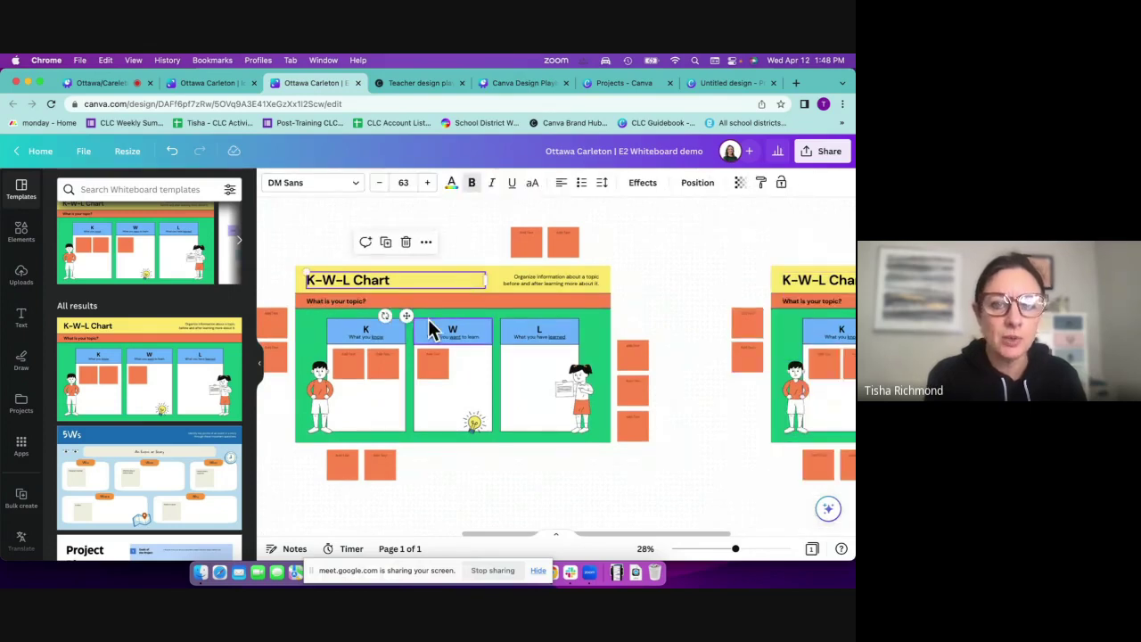
{"action": "scroll", "coordinate": [449, 330], "scroll_direction": "left", "scroll_amount": 3}
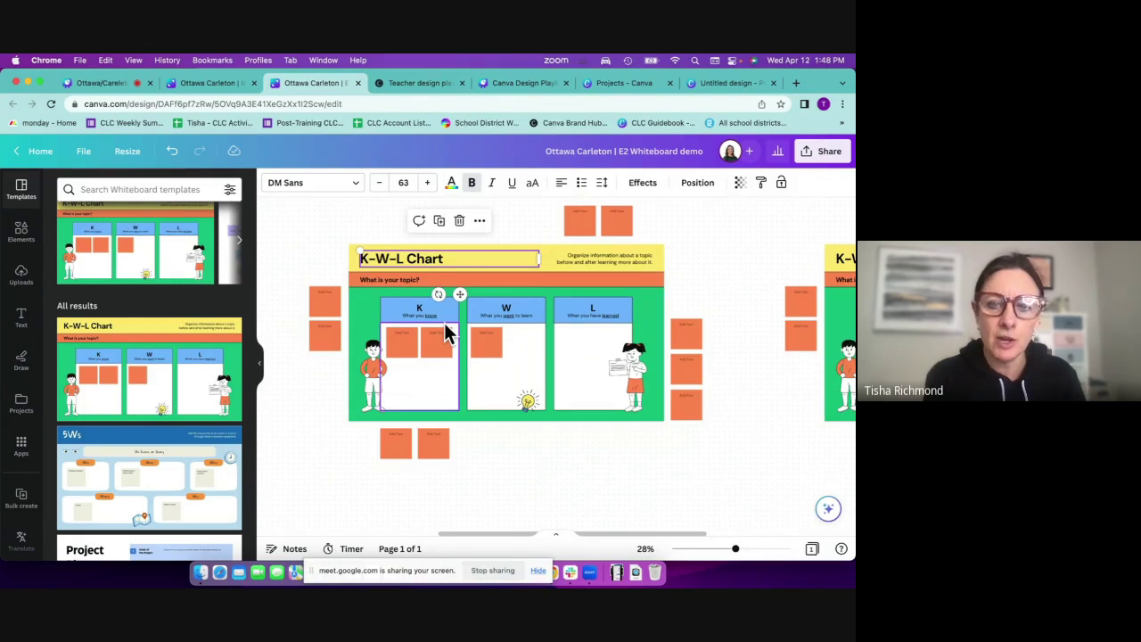
{"action": "left_click", "coordinate": [322, 305]}
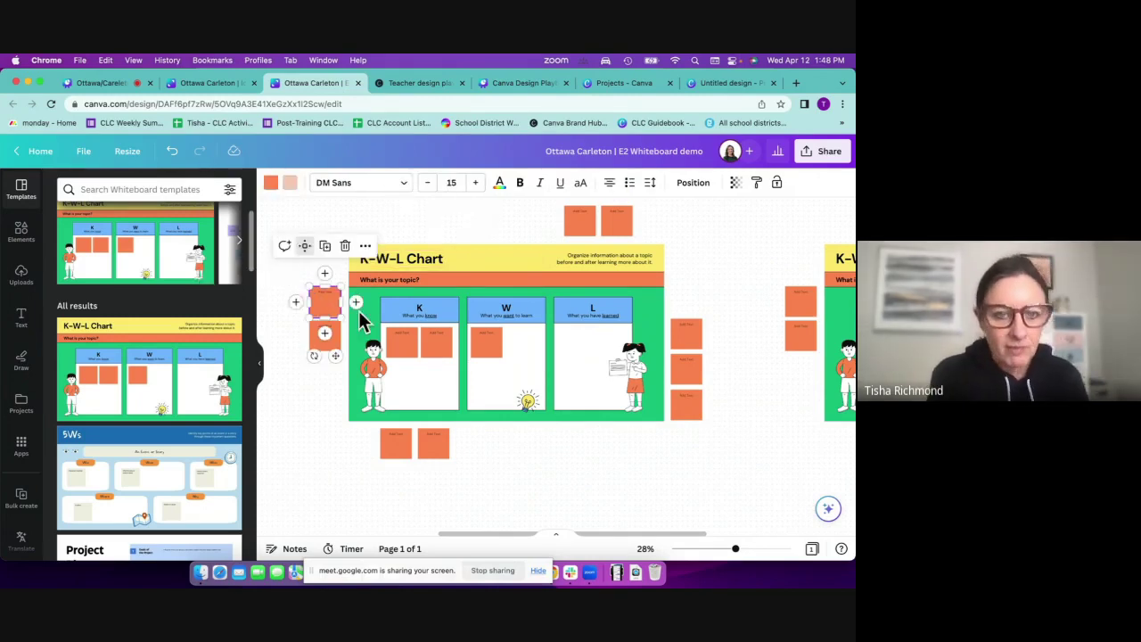
{"action": "scroll", "coordinate": [368, 320], "scroll_direction": "left", "scroll_amount": 5}
{"action": "scroll", "coordinate": [369, 320], "scroll_direction": "left", "scroll_amount": 3}
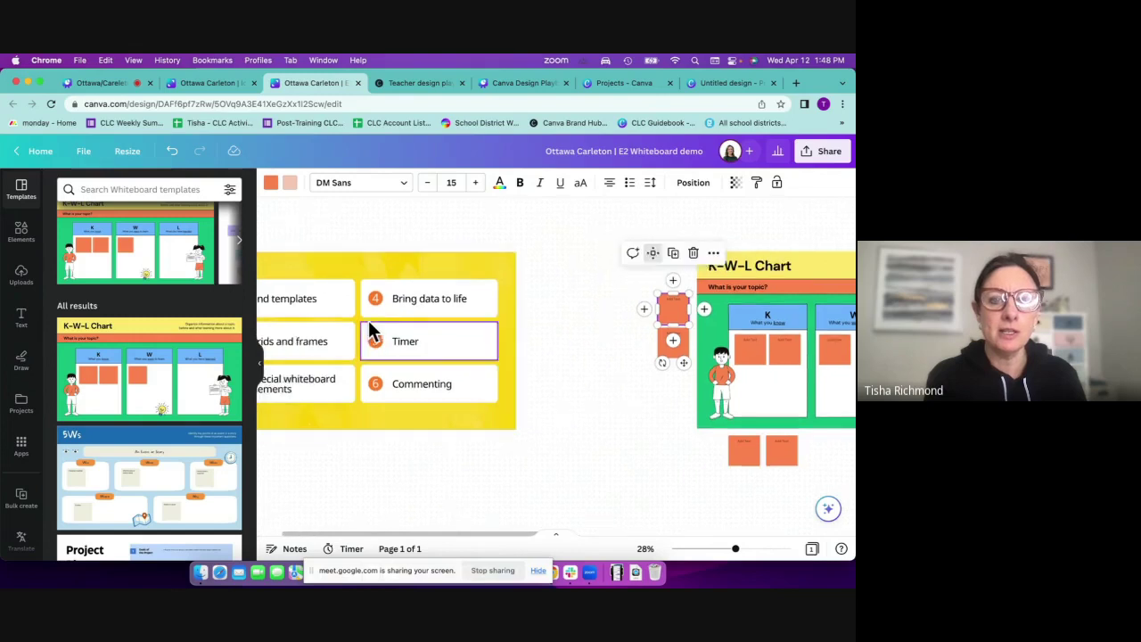
{"action": "scroll", "coordinate": [368, 321], "scroll_direction": "right", "scroll_amount": 7}
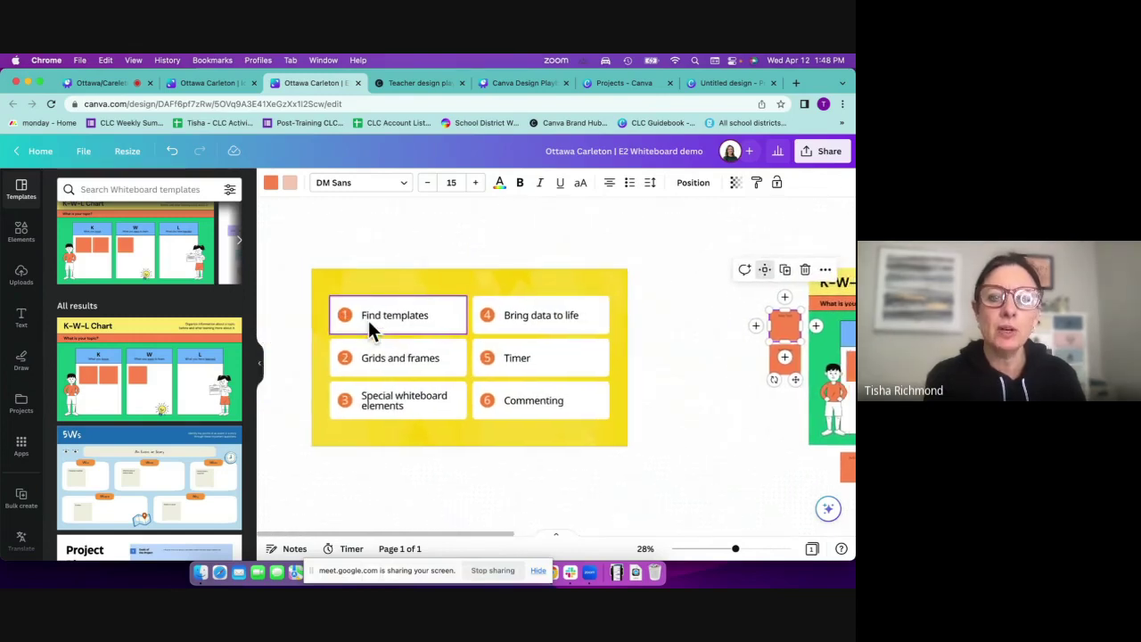
{"action": "scroll", "coordinate": [368, 320], "scroll_direction": "right", "scroll_amount": 3}
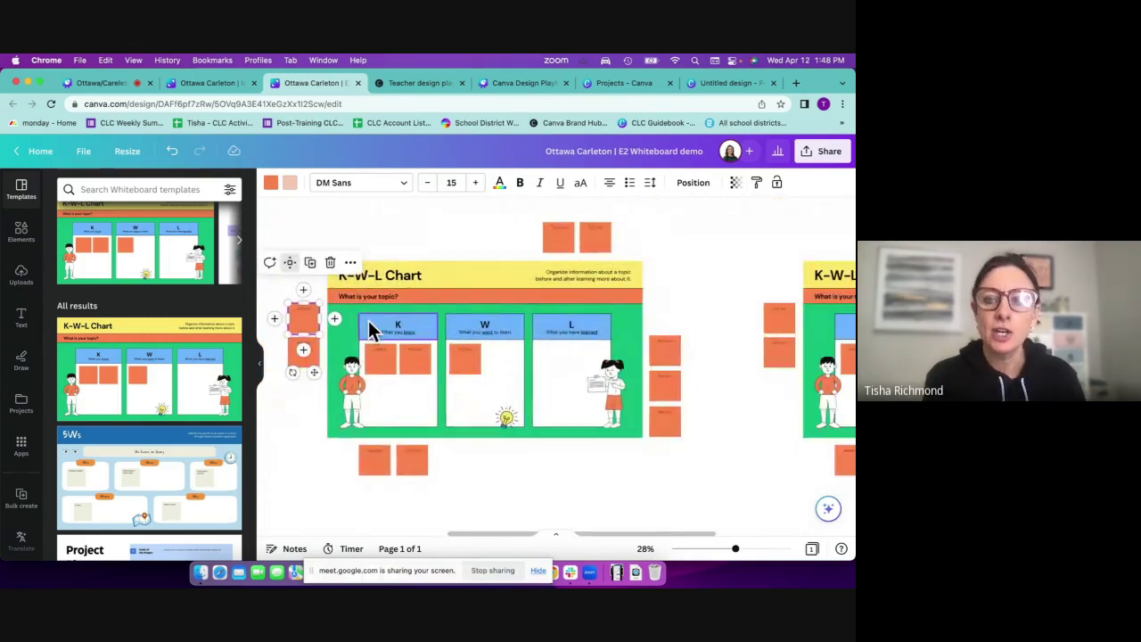
{"action": "scroll", "coordinate": [370, 330], "scroll_direction": "up", "scroll_amount": 2}
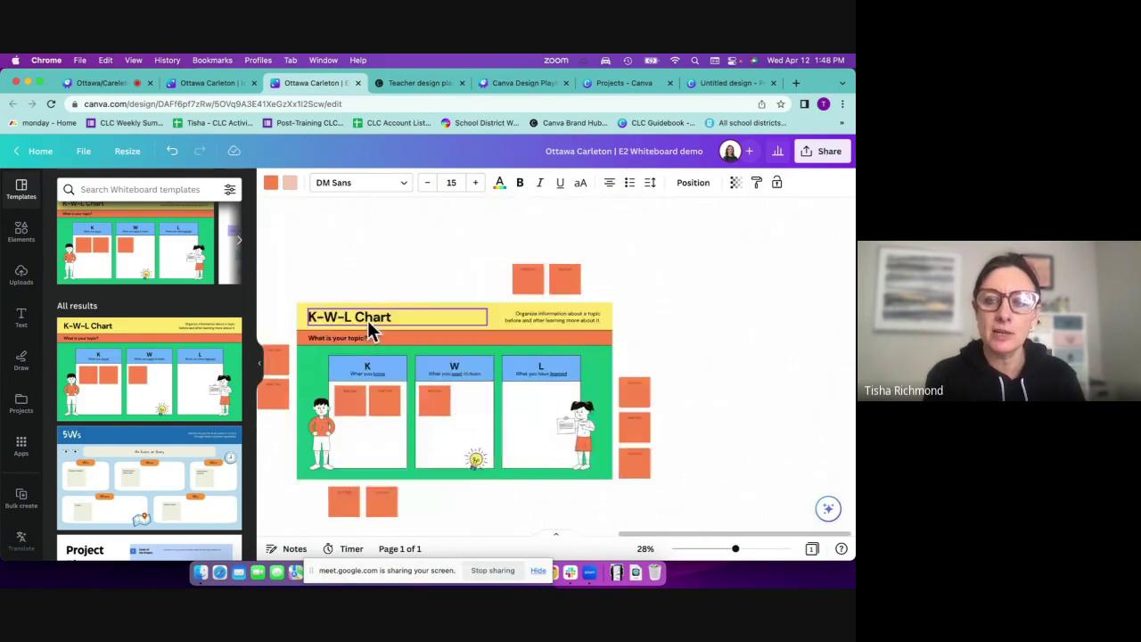
- Add a grid with two side-by-side cells to the blank area beyond the K-W-L charts, enlarge it and reposition it
{"action": "scroll", "coordinate": [370, 330], "scroll_direction": "right", "scroll_amount": 7}
{"action": "scroll", "coordinate": [369, 323], "scroll_direction": "right", "scroll_amount": 1}
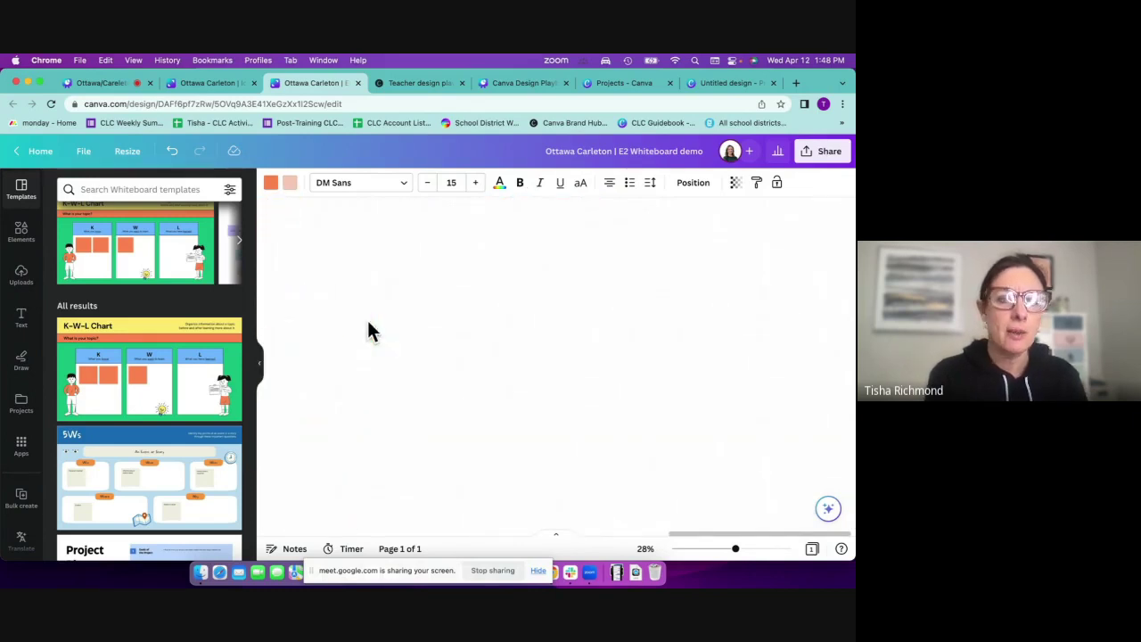
{"action": "scroll", "coordinate": [161, 234], "scroll_direction": "right", "scroll_amount": 3}
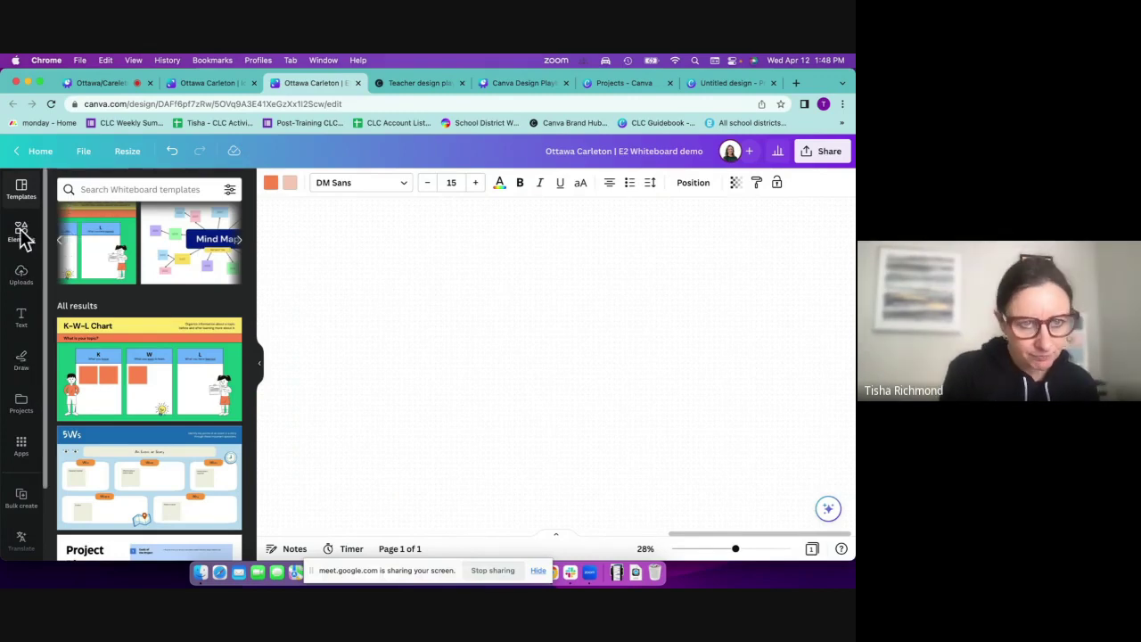
{"action": "left_click", "coordinate": [22, 233]}
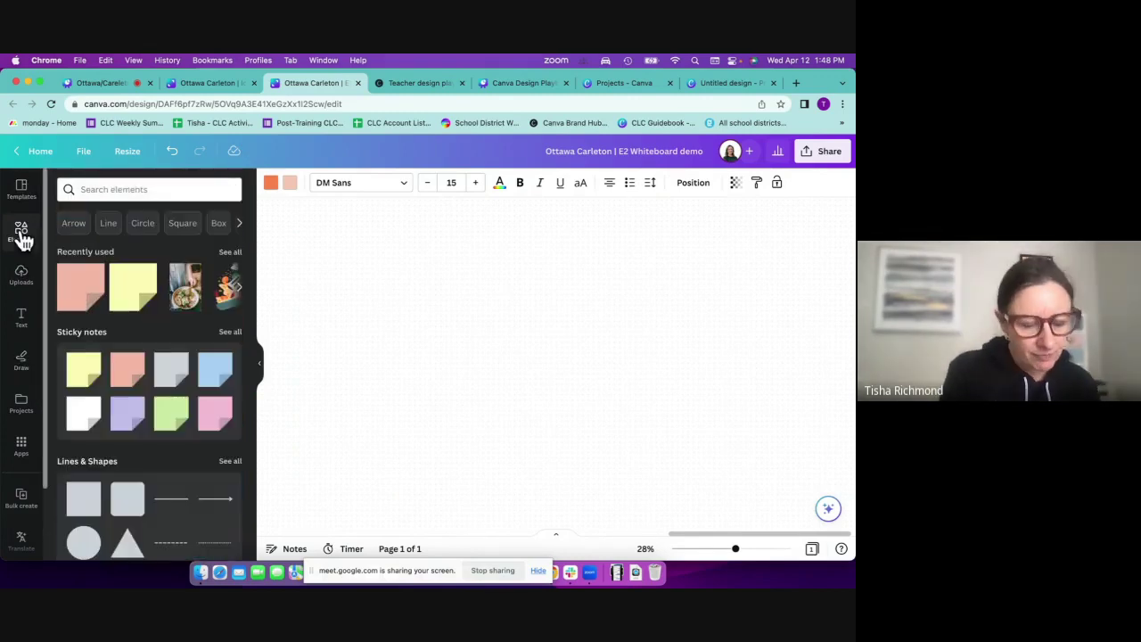
{"action": "left_click", "coordinate": [97, 189]}
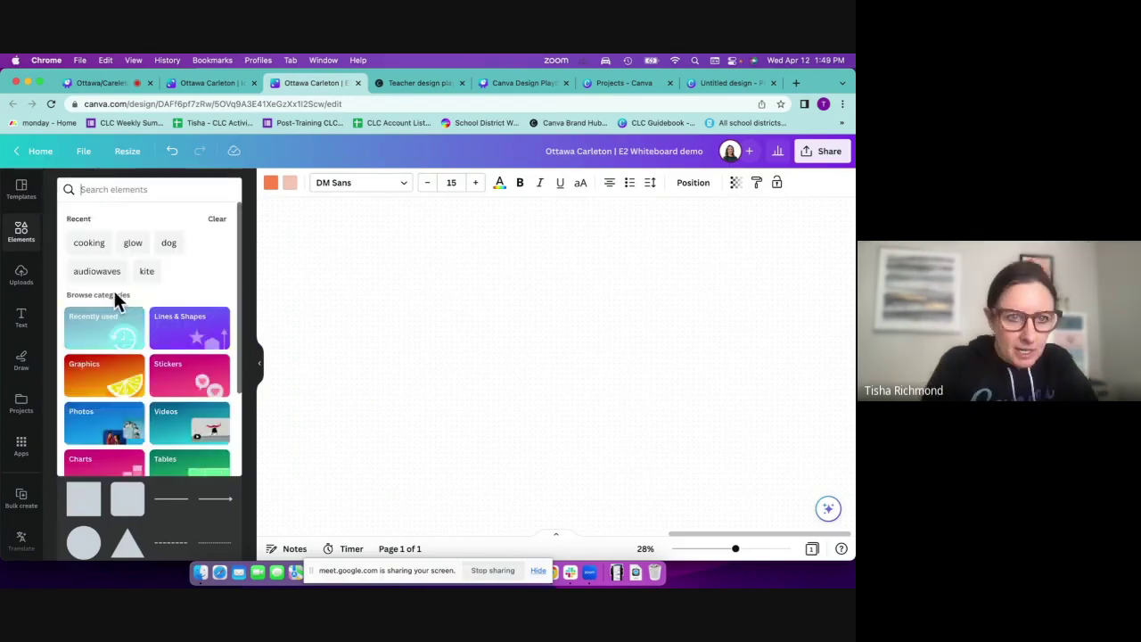
{"action": "scroll", "coordinate": [144, 401], "scroll_direction": "down", "scroll_amount": 3}
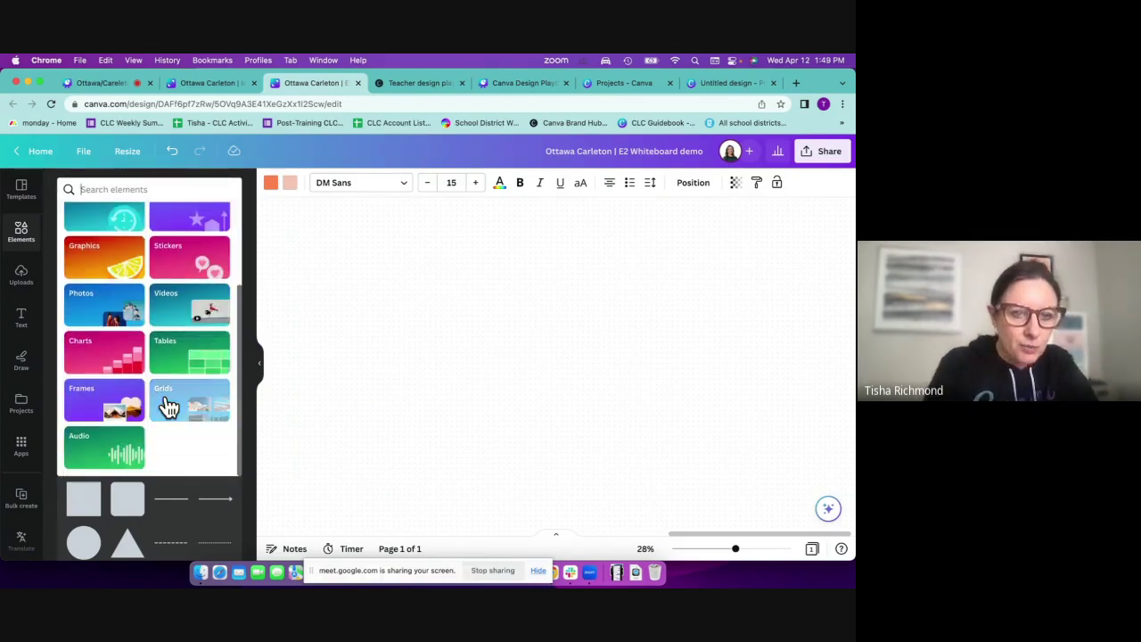
{"action": "left_click", "coordinate": [166, 402]}
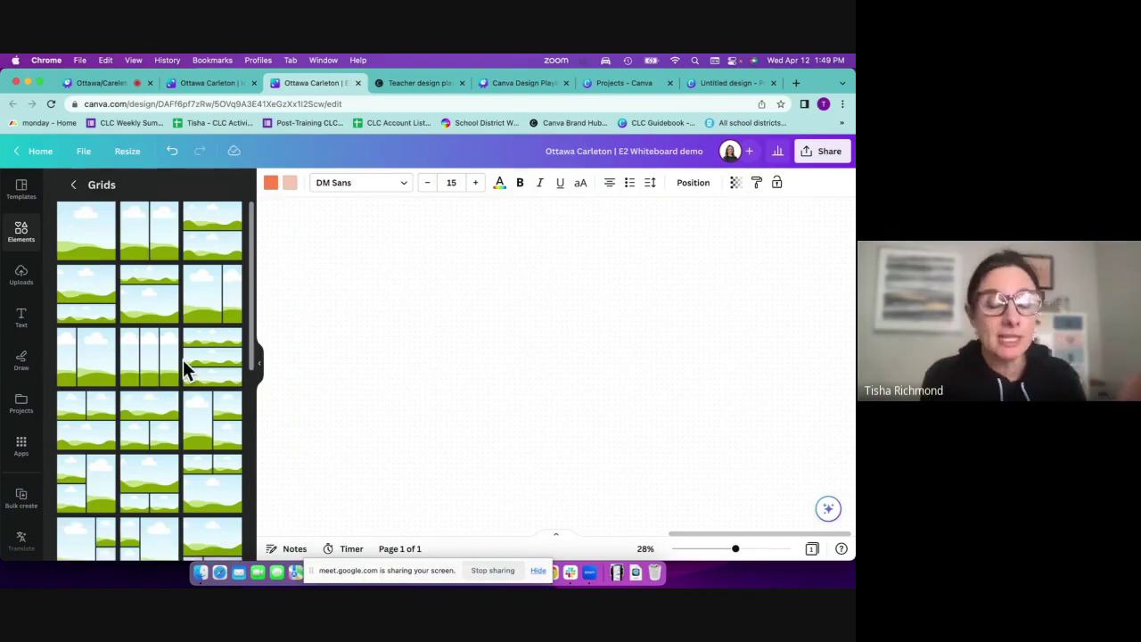
{"action": "left_click", "coordinate": [149, 247]}
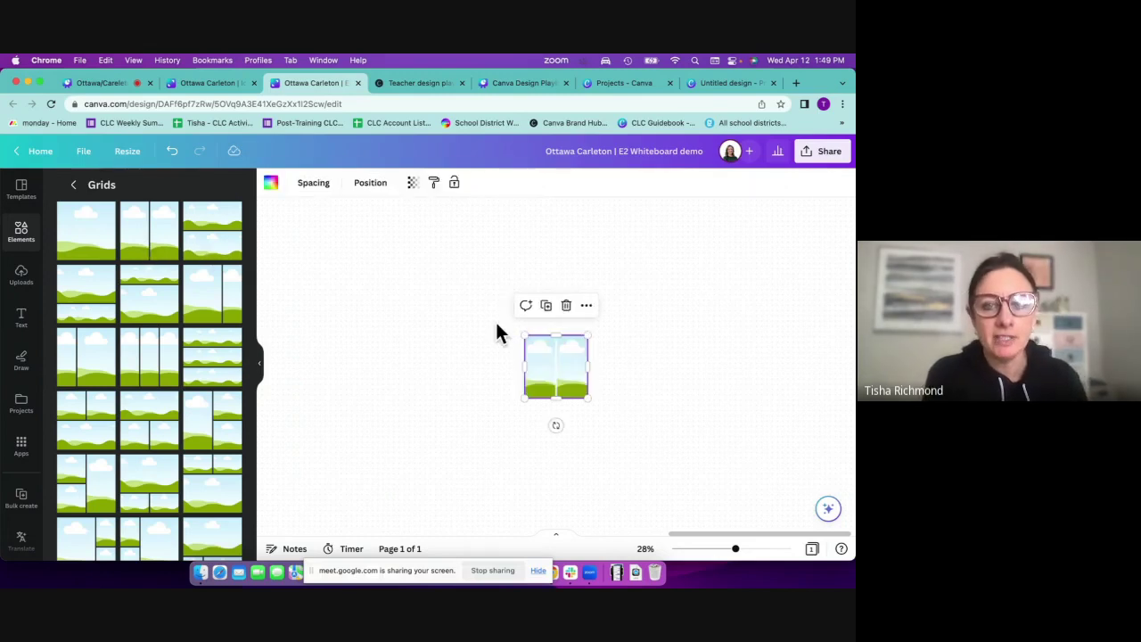
{"action": "left_click_drag", "start_coordinate": [526, 335], "coordinate": [356, 230]}
{"action": "left_click_drag", "start_coordinate": [430, 348], "coordinate": [484, 385]}
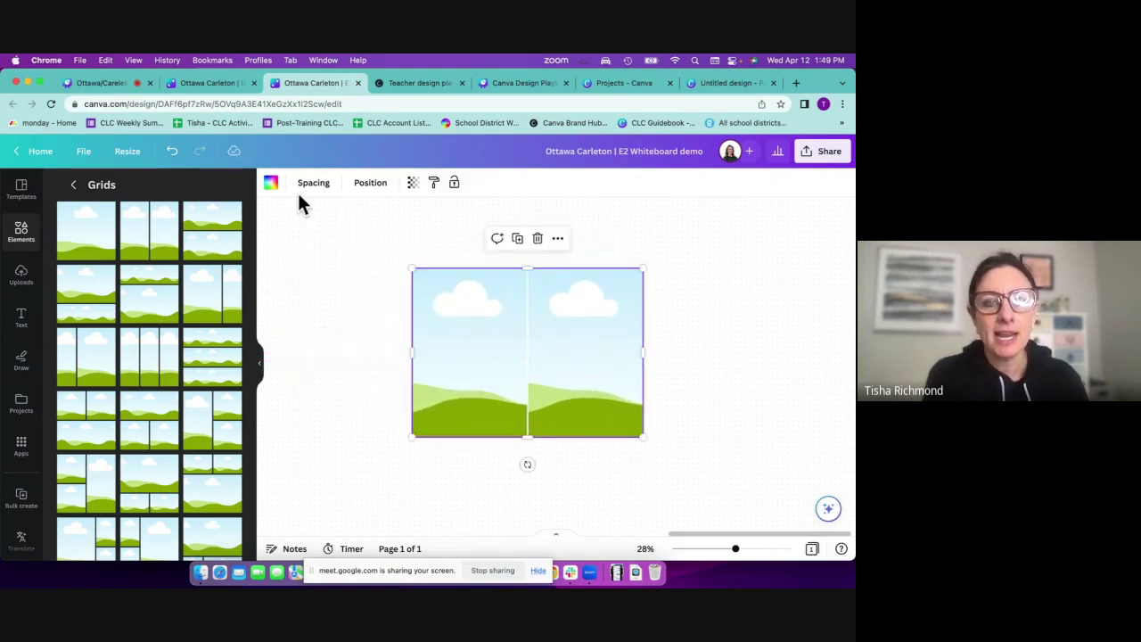
- Fill the grid's left cell with the document's orange and its right cell with the document's light blue
{"action": "left_click", "coordinate": [450, 311]}
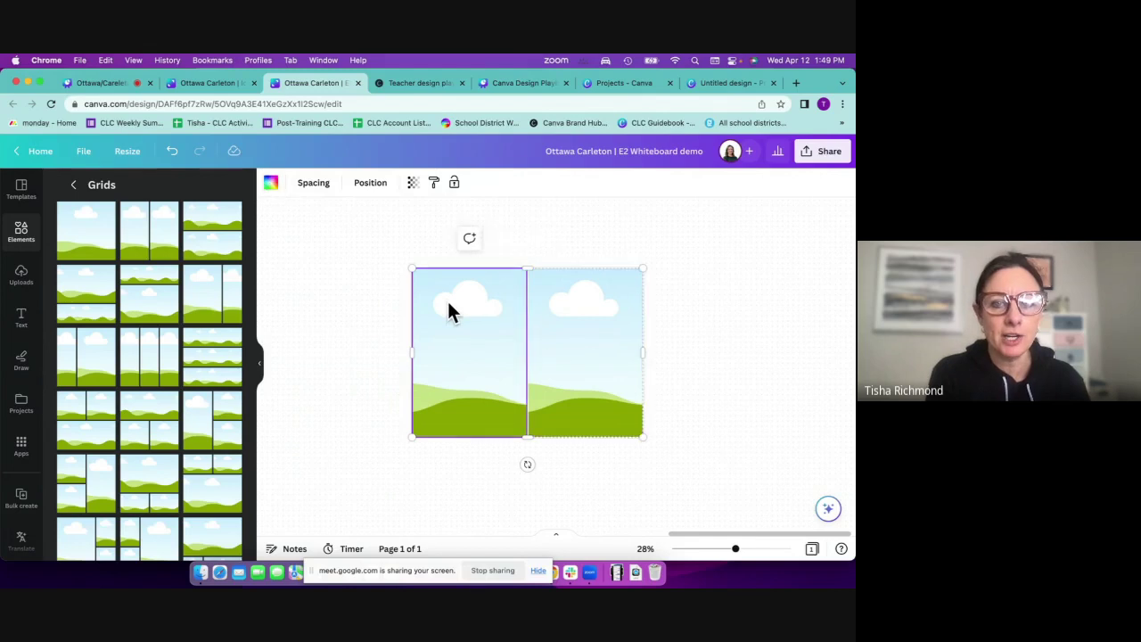
{"action": "left_click", "coordinate": [270, 183]}
{"action": "left_click", "coordinate": [69, 285]}
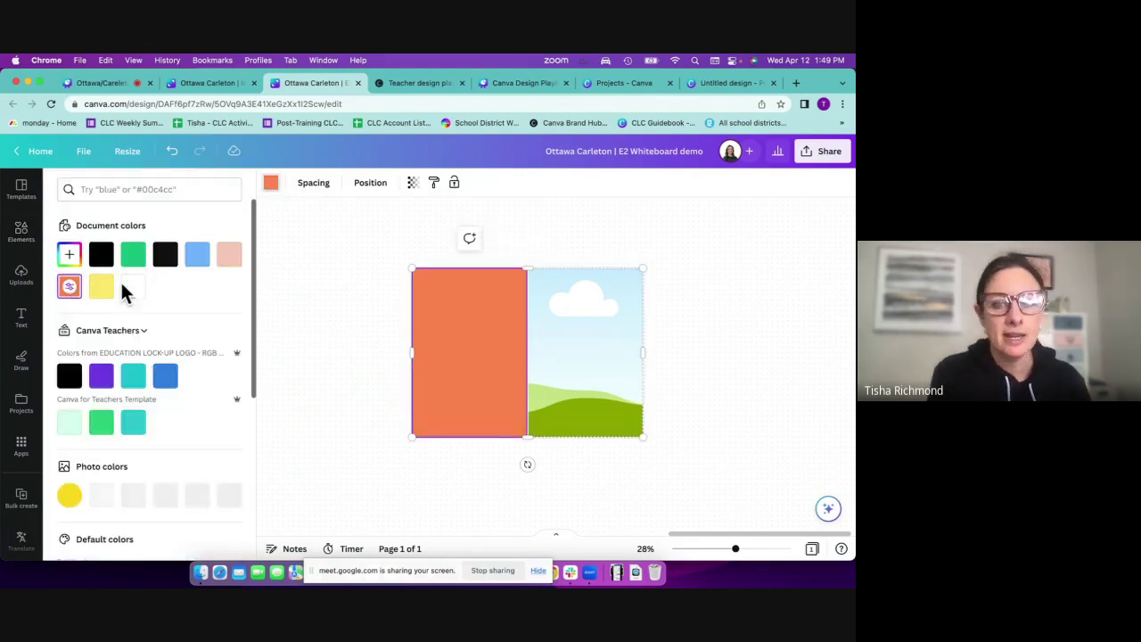
{"action": "scroll", "coordinate": [584, 323], "scroll_direction": "left", "scroll_amount": 3}
{"action": "left_click", "coordinate": [677, 325]}
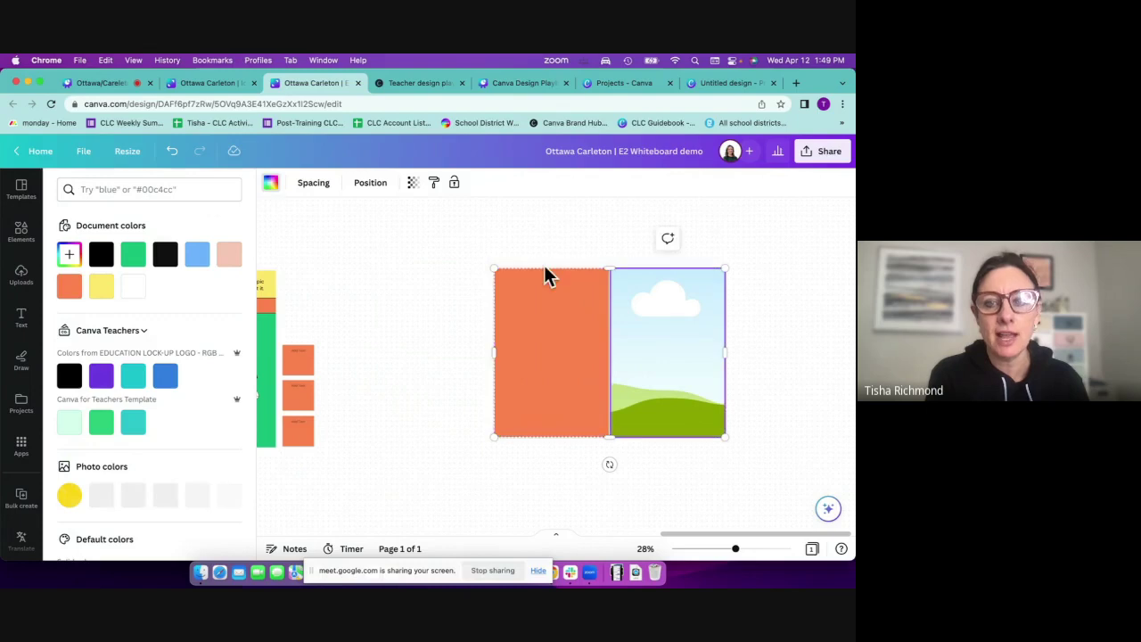
{"action": "left_click", "coordinate": [197, 254]}
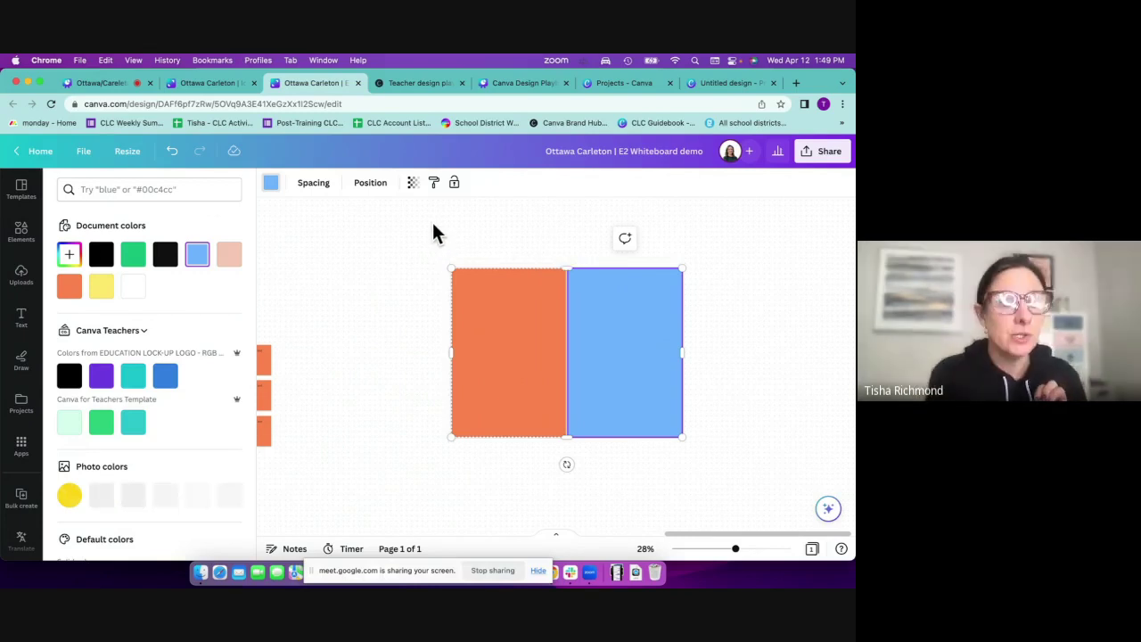
- Add a yellow sticky note, enlarge it slightly and place it just to the right of the numbered topic card
{"action": "scroll", "coordinate": [410, 273], "scroll_direction": "left", "scroll_amount": 2}
{"action": "scroll", "coordinate": [410, 282], "scroll_direction": "left", "scroll_amount": 5}
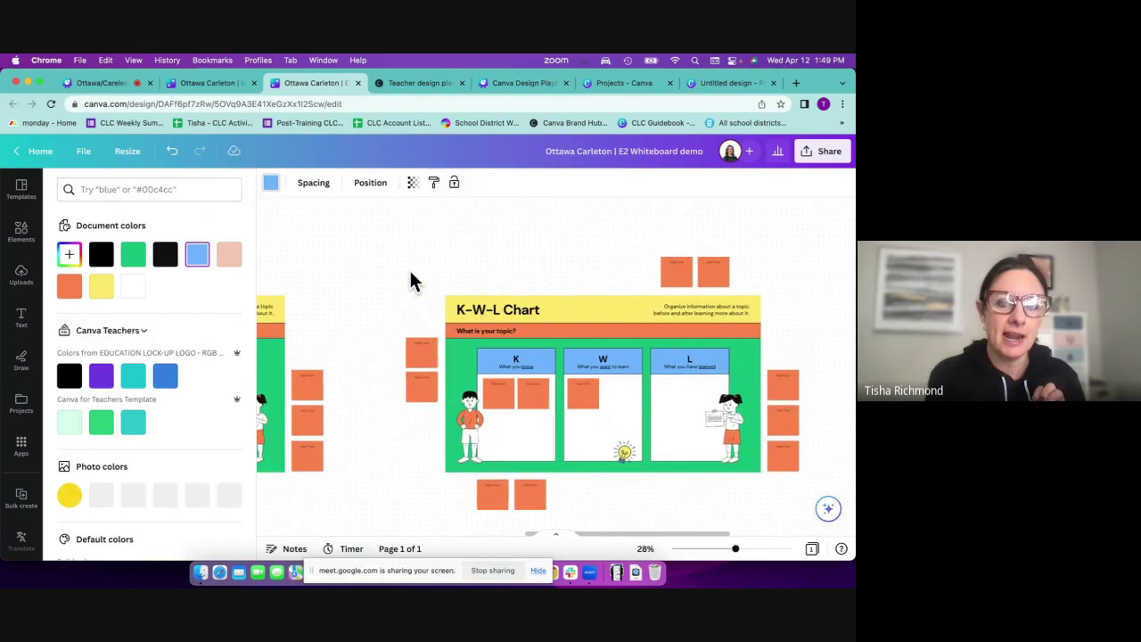
{"action": "scroll", "coordinate": [411, 278], "scroll_direction": "left", "scroll_amount": 10}
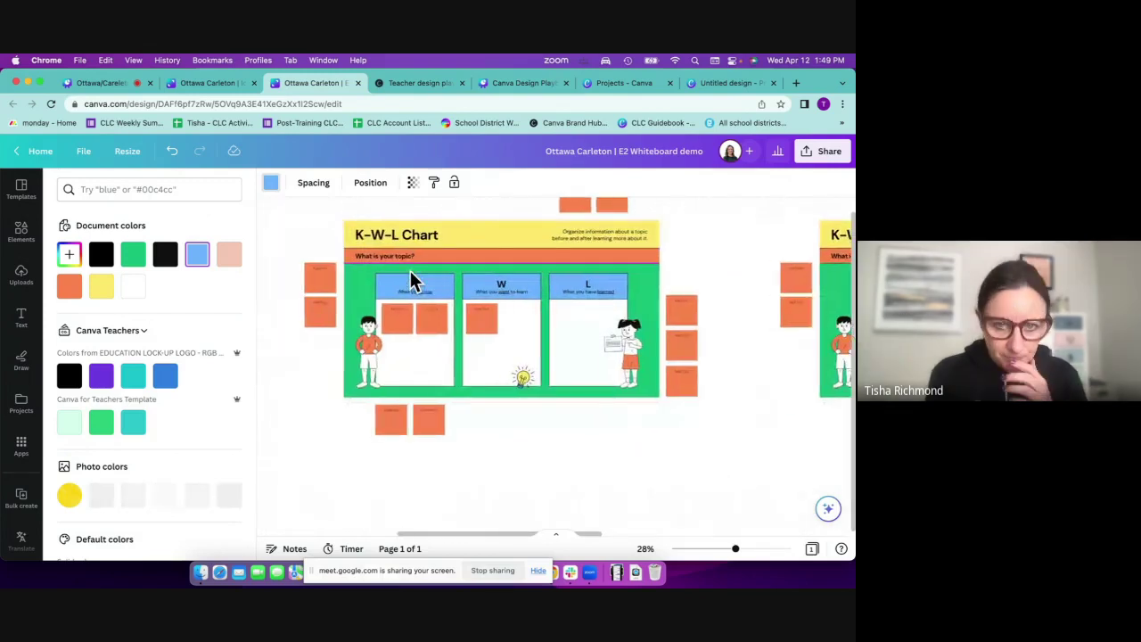
{"action": "scroll", "coordinate": [410, 276], "scroll_direction": "right", "scroll_amount": 5}
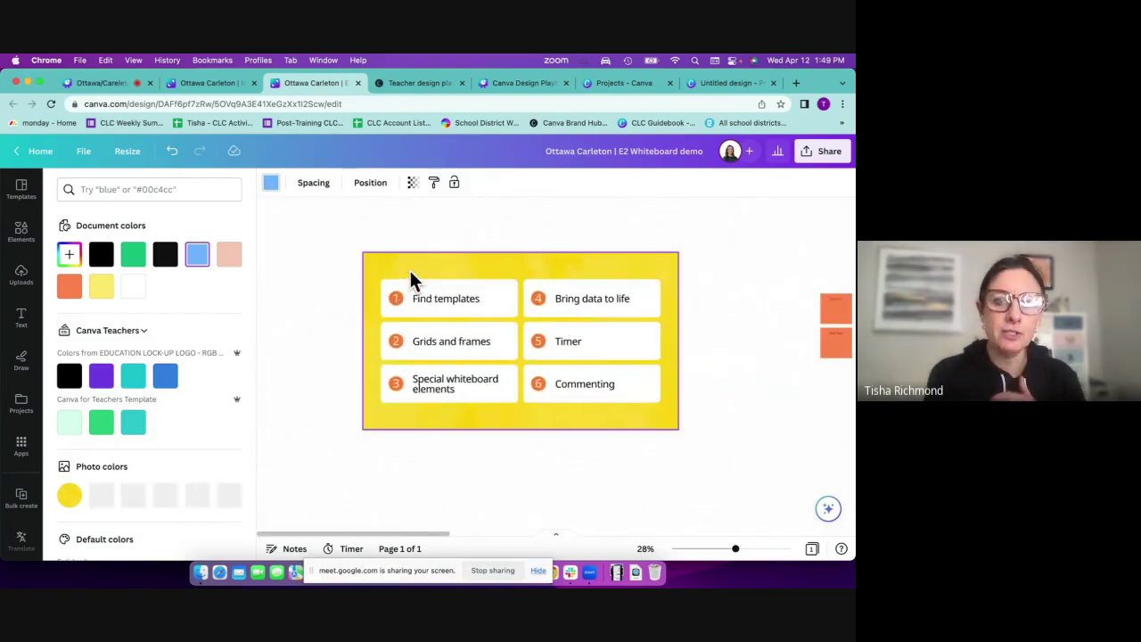
{"action": "left_click", "coordinate": [20, 229]}
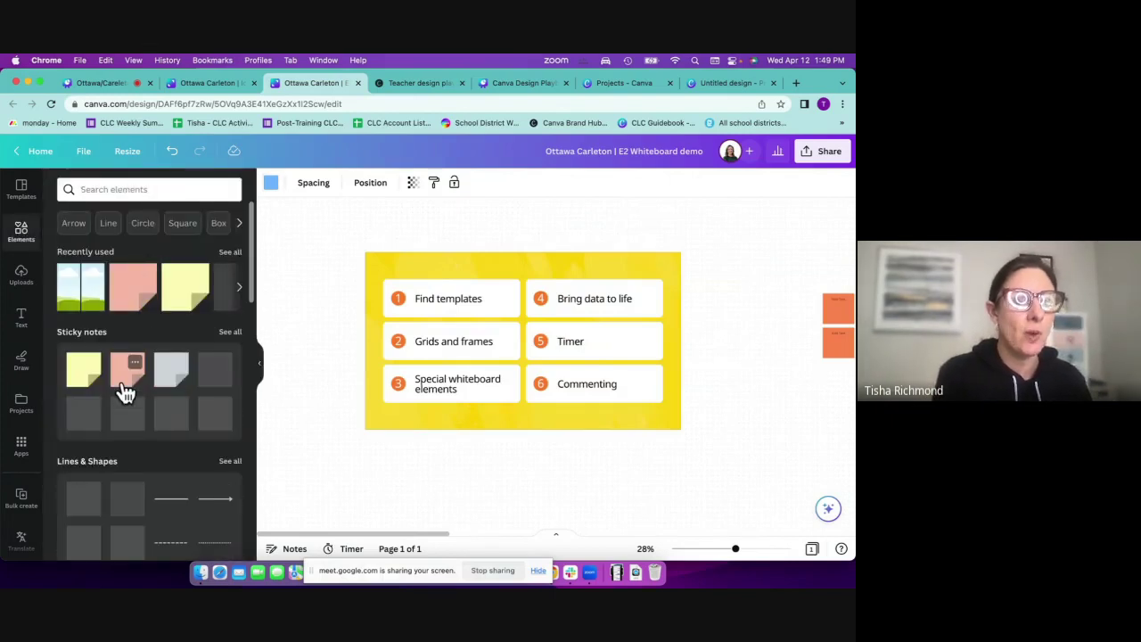
{"action": "scroll", "coordinate": [125, 389], "scroll_direction": "down", "scroll_amount": 2}
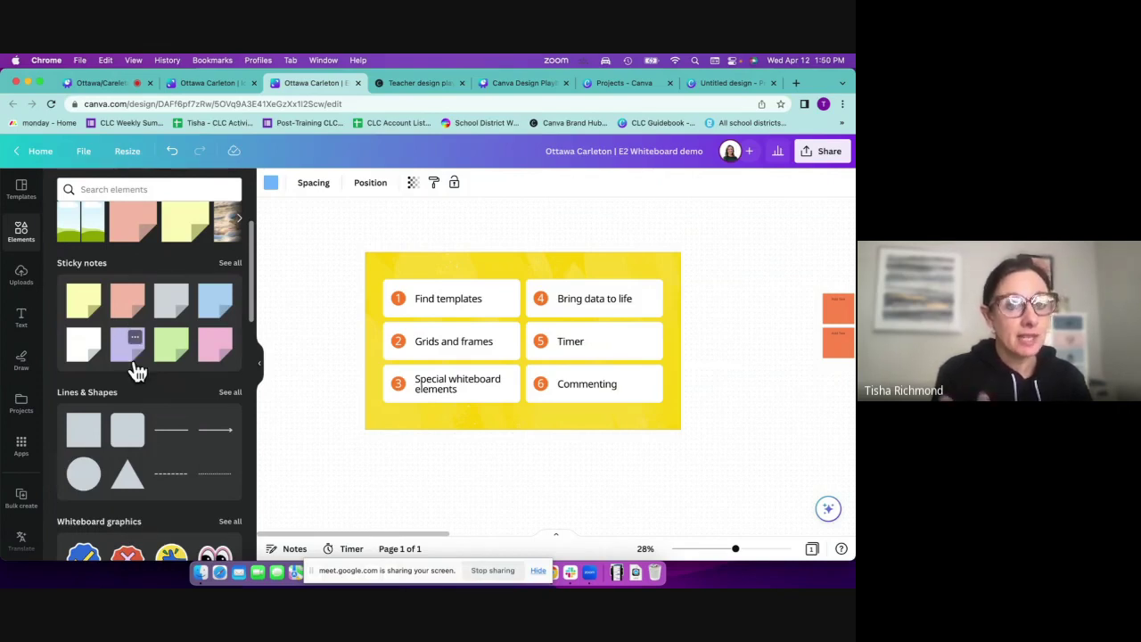
{"action": "left_click", "coordinate": [90, 293]}
{"action": "left_click", "coordinate": [79, 307]}
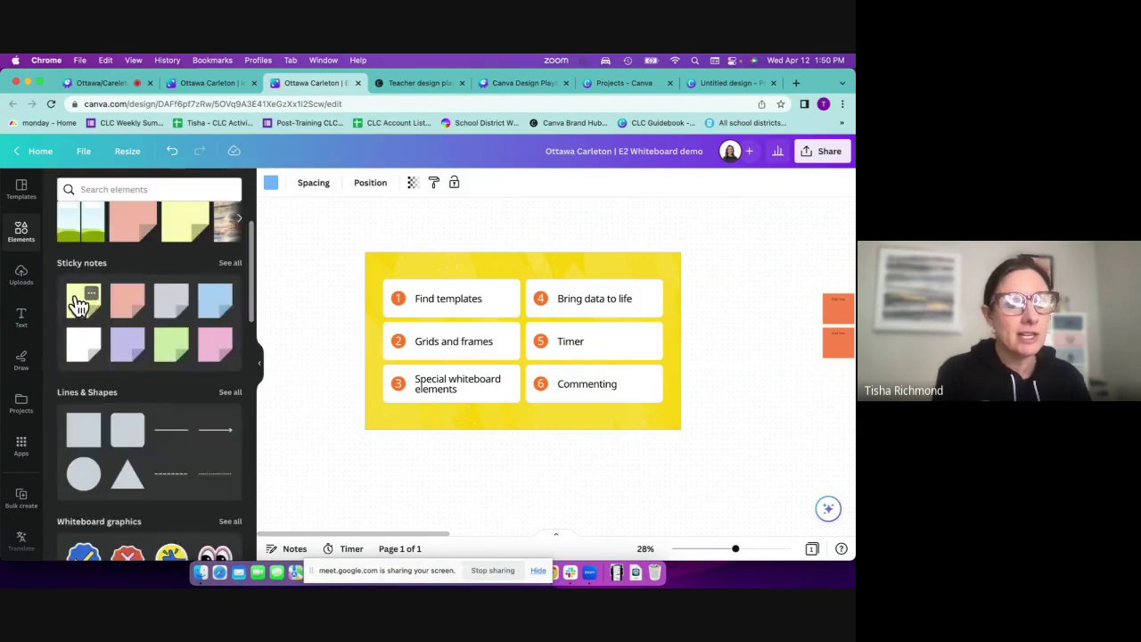
{"action": "left_click", "coordinate": [78, 305]}
{"action": "scroll", "coordinate": [548, 358], "scroll_direction": "left", "scroll_amount": 5}
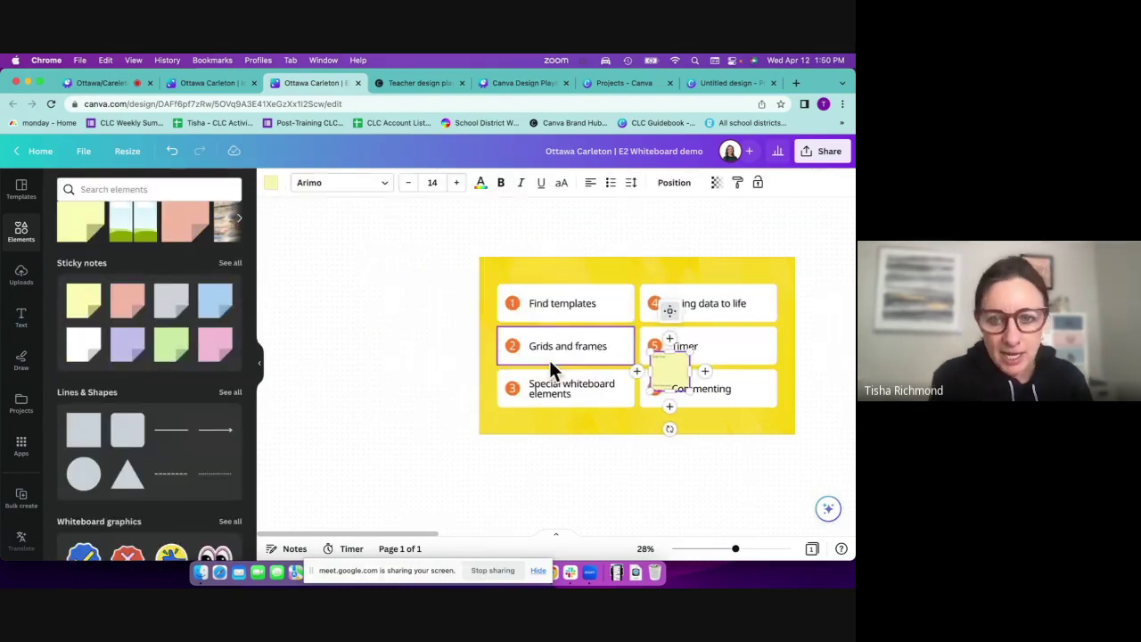
{"action": "scroll", "coordinate": [565, 363], "scroll_direction": "right", "scroll_amount": 5}
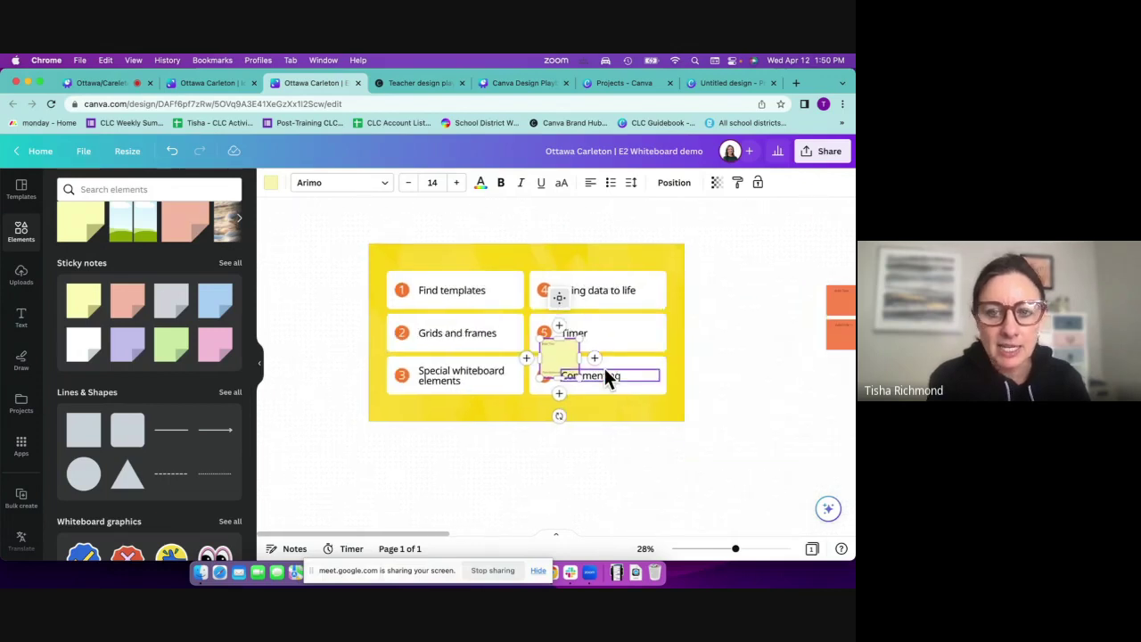
{"action": "left_click_drag", "start_coordinate": [571, 351], "coordinate": [747, 298]}
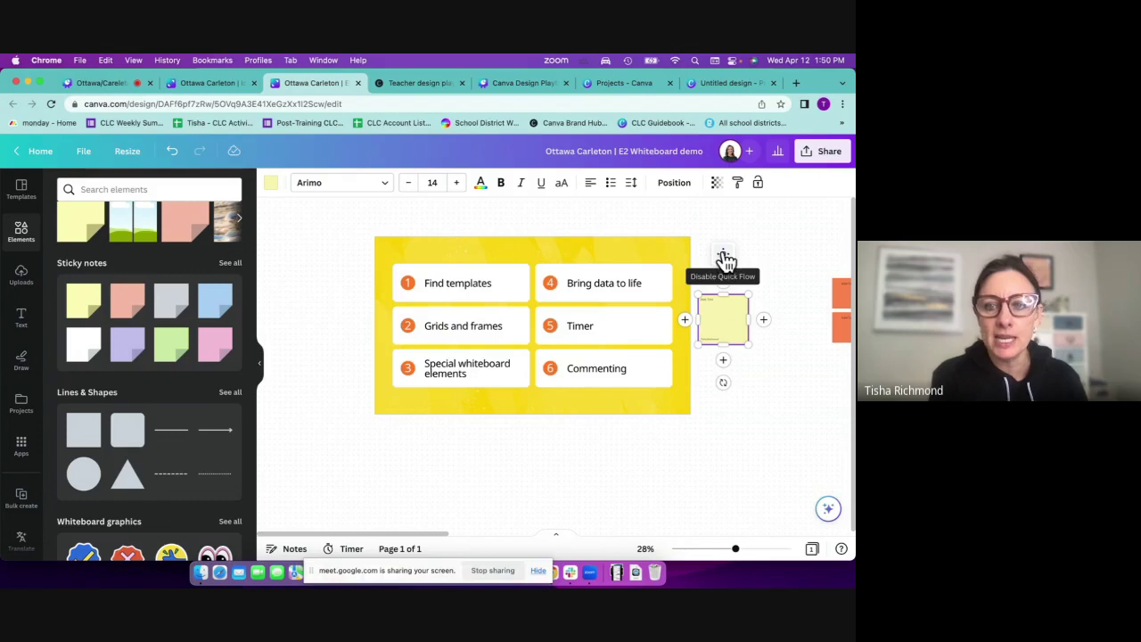
- Use Quick Flow to add three more yellow sticky notes, forming a two-by-two block beside the topic card
{"action": "left_click", "coordinate": [723, 362]}
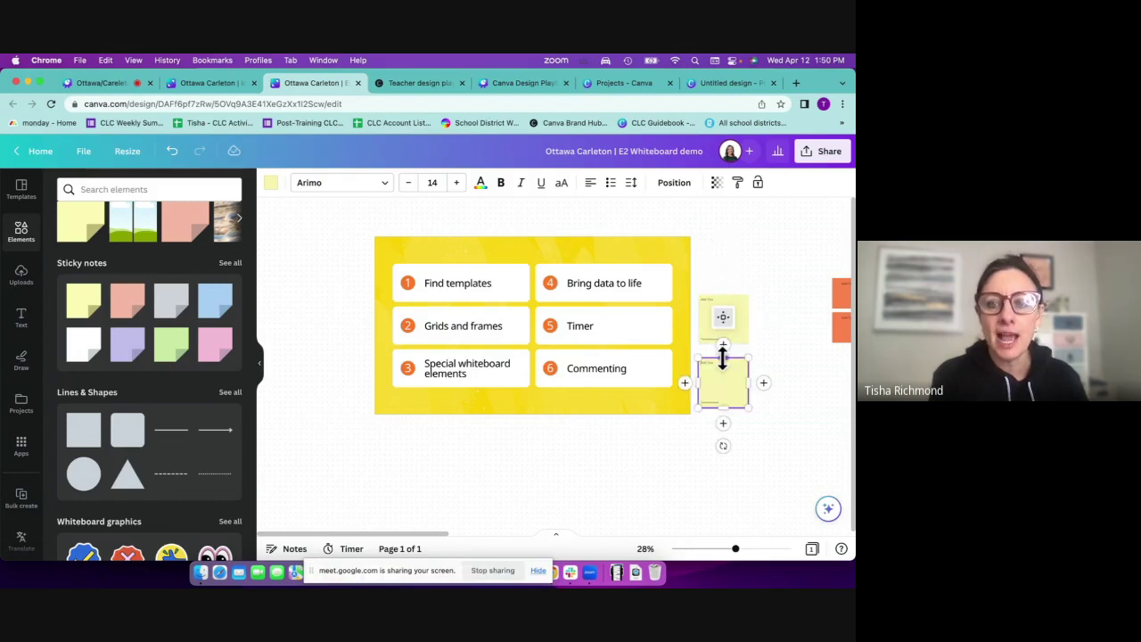
{"action": "left_click", "coordinate": [764, 384]}
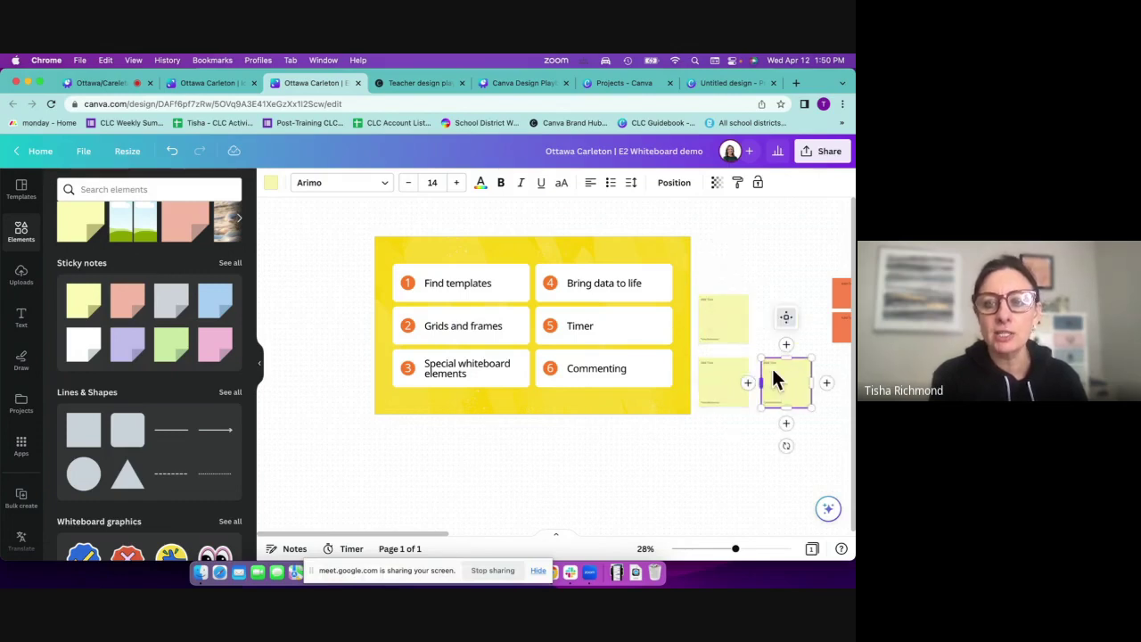
{"action": "left_click", "coordinate": [785, 344]}
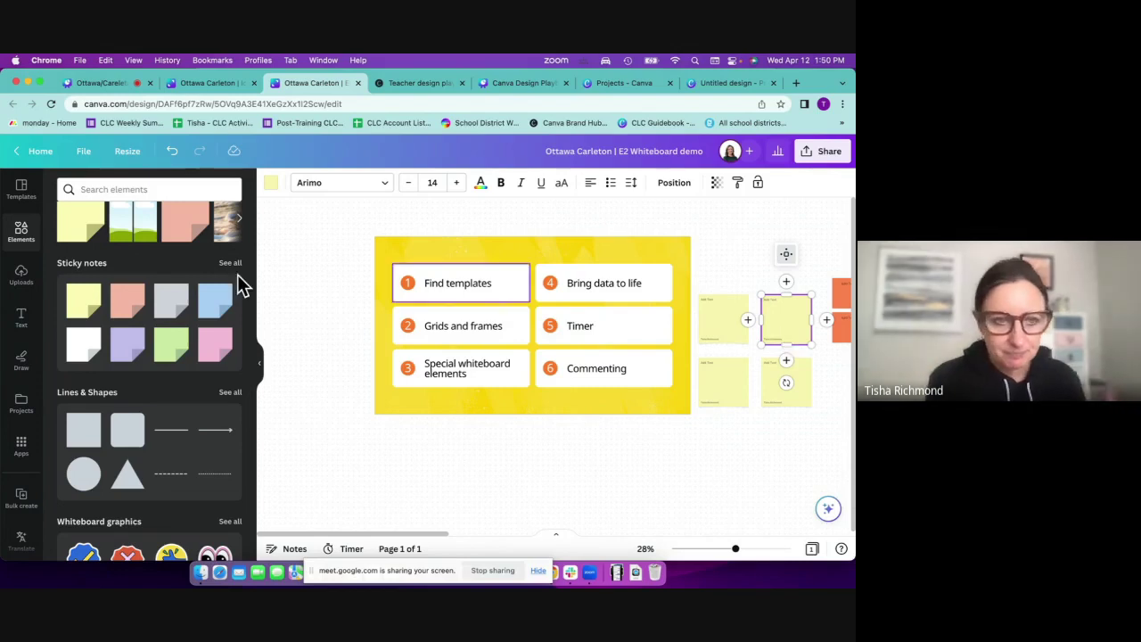
- Examine the whiteboard graphics among the elements and review the board from the K-W-L charts to the two-cell grid
{"action": "scroll", "coordinate": [161, 419], "scroll_direction": "down", "scroll_amount": 3}
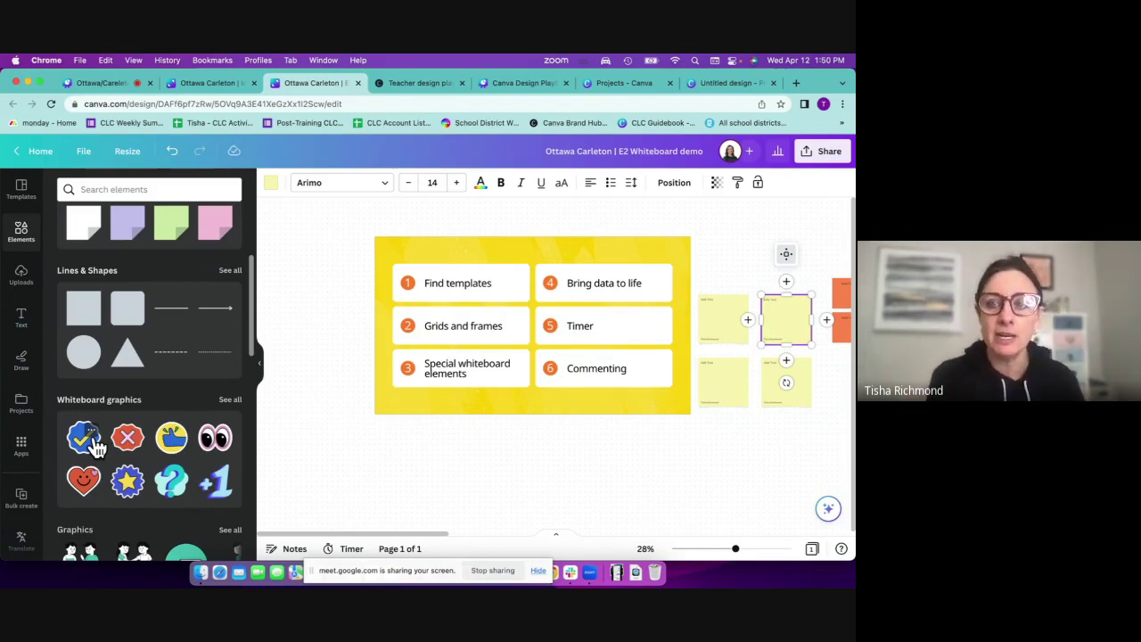
{"action": "scroll", "coordinate": [662, 387], "scroll_direction": "right", "scroll_amount": 10}
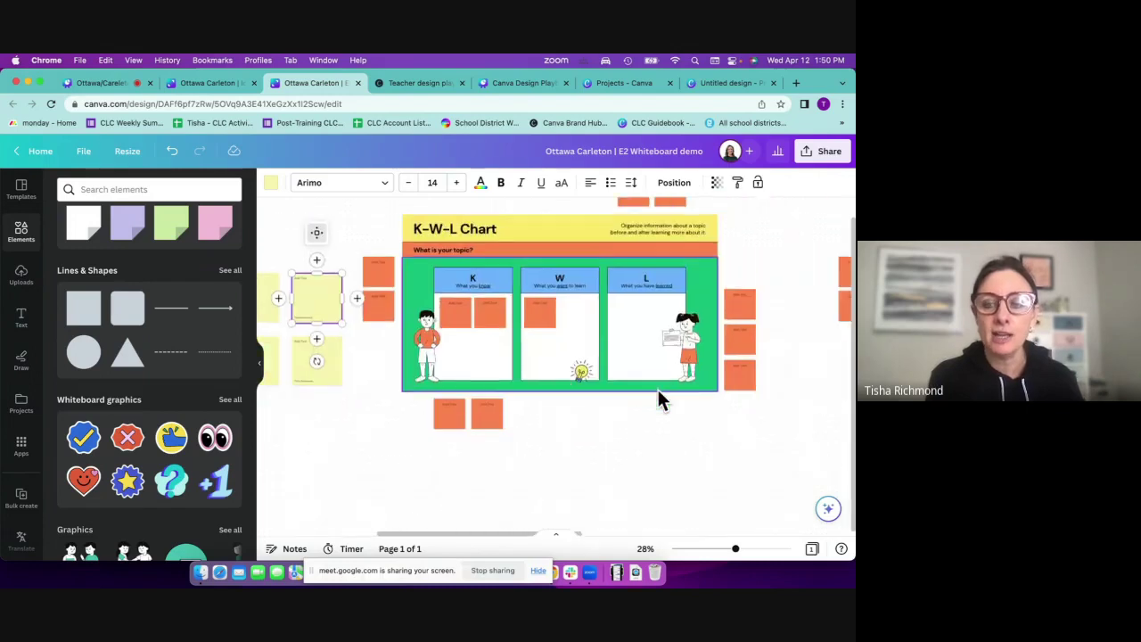
{"action": "scroll", "coordinate": [657, 392], "scroll_direction": "right", "scroll_amount": 8}
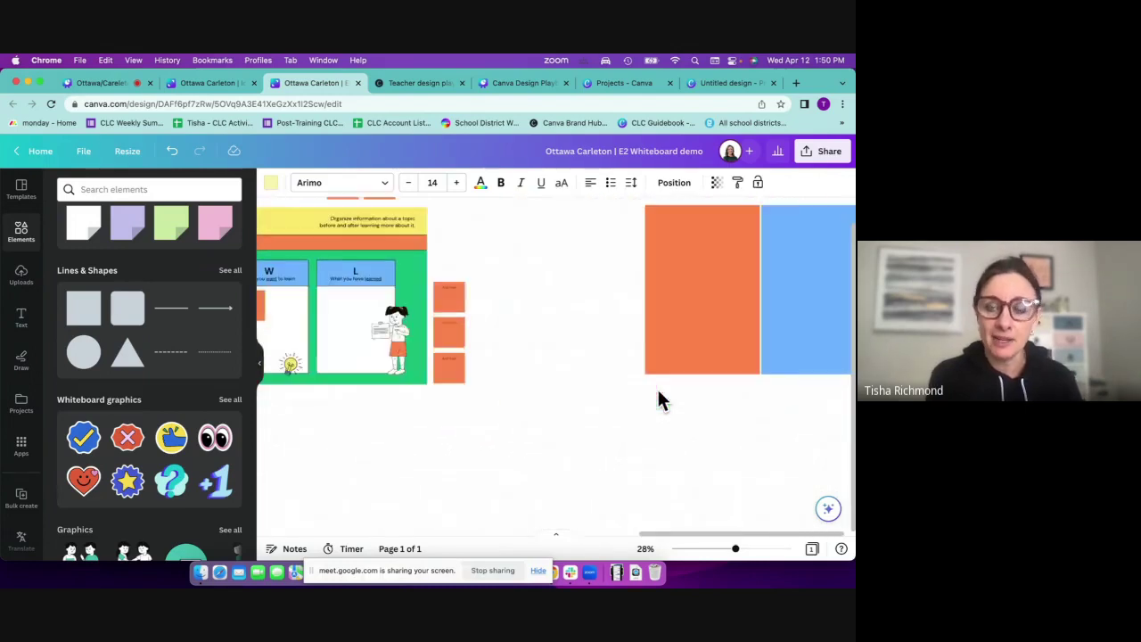
{"action": "scroll", "coordinate": [657, 400], "scroll_direction": "right", "scroll_amount": 5}
{"action": "scroll", "coordinate": [657, 400], "scroll_direction": "left", "scroll_amount": 1}
{"action": "scroll", "coordinate": [587, 354], "scroll_direction": "left", "scroll_amount": 7}
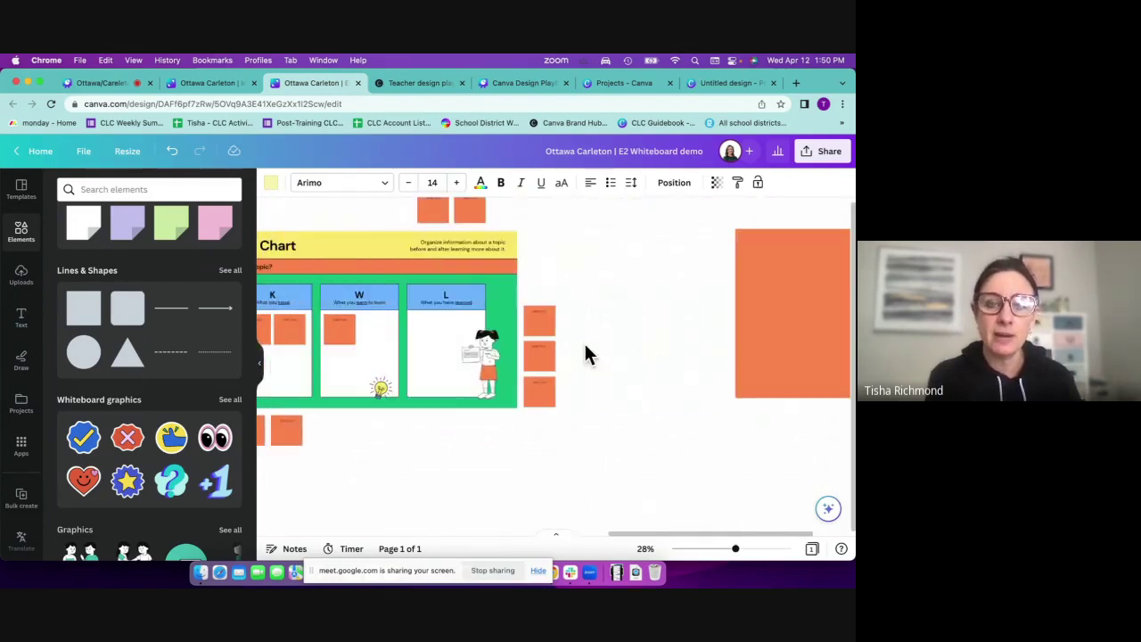
{"action": "scroll", "coordinate": [586, 354], "scroll_direction": "left", "scroll_amount": 6}
{"action": "scroll", "coordinate": [553, 335], "scroll_direction": "up", "scroll_amount": 2}
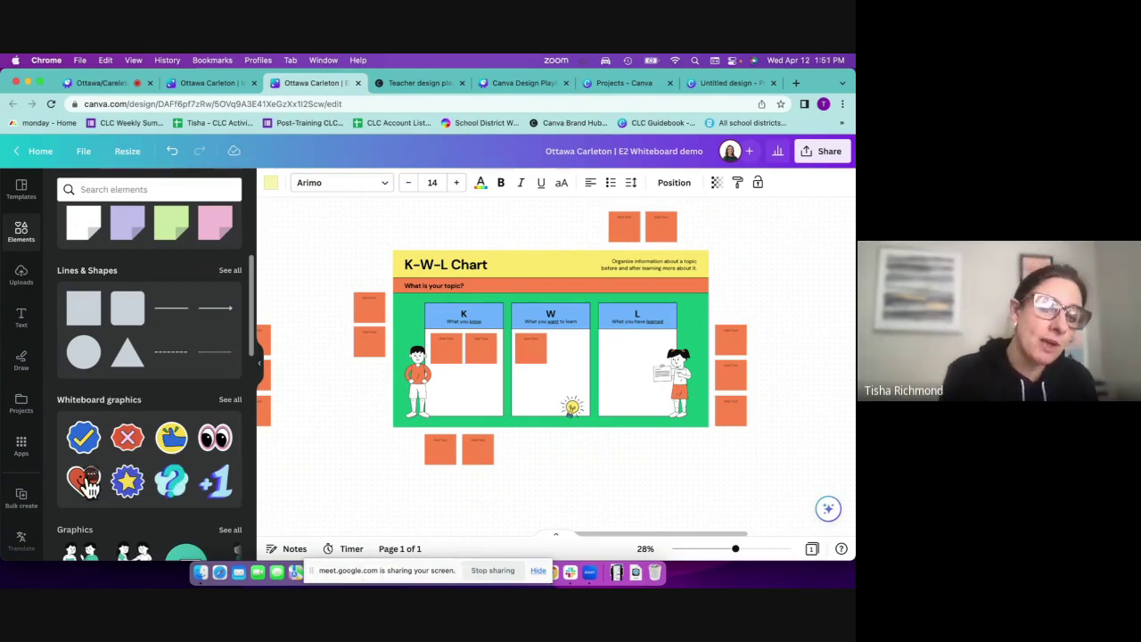
- Browse the graphics and stickers below the whiteboard graphics and return the view to the numbered topic card
{"action": "scroll", "coordinate": [90, 487], "scroll_direction": "down", "scroll_amount": 4}
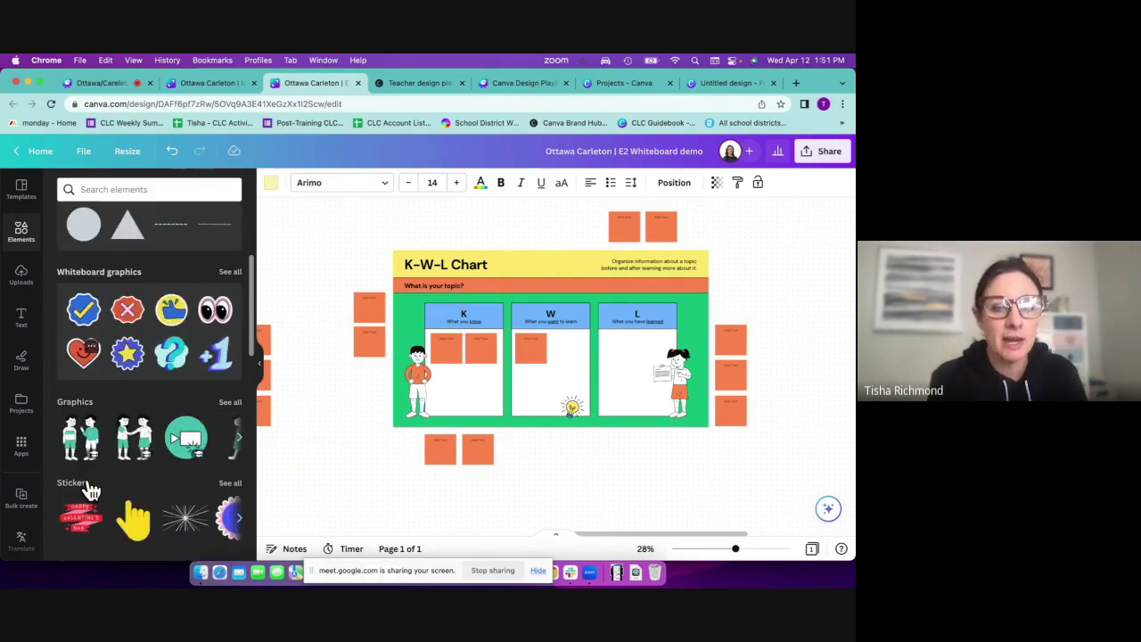
{"action": "scroll", "coordinate": [91, 488], "scroll_direction": "up", "scroll_amount": 2}
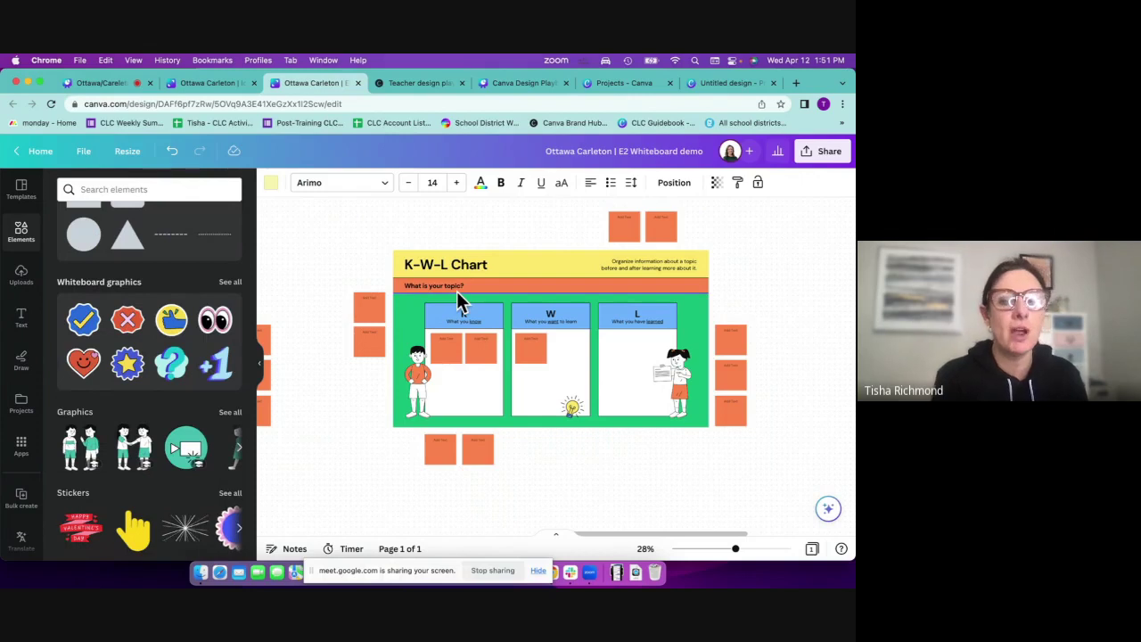
{"action": "scroll", "coordinate": [457, 303], "scroll_direction": "right", "scroll_amount": 5}
{"action": "scroll", "coordinate": [457, 303], "scroll_direction": "left", "scroll_amount": 6}
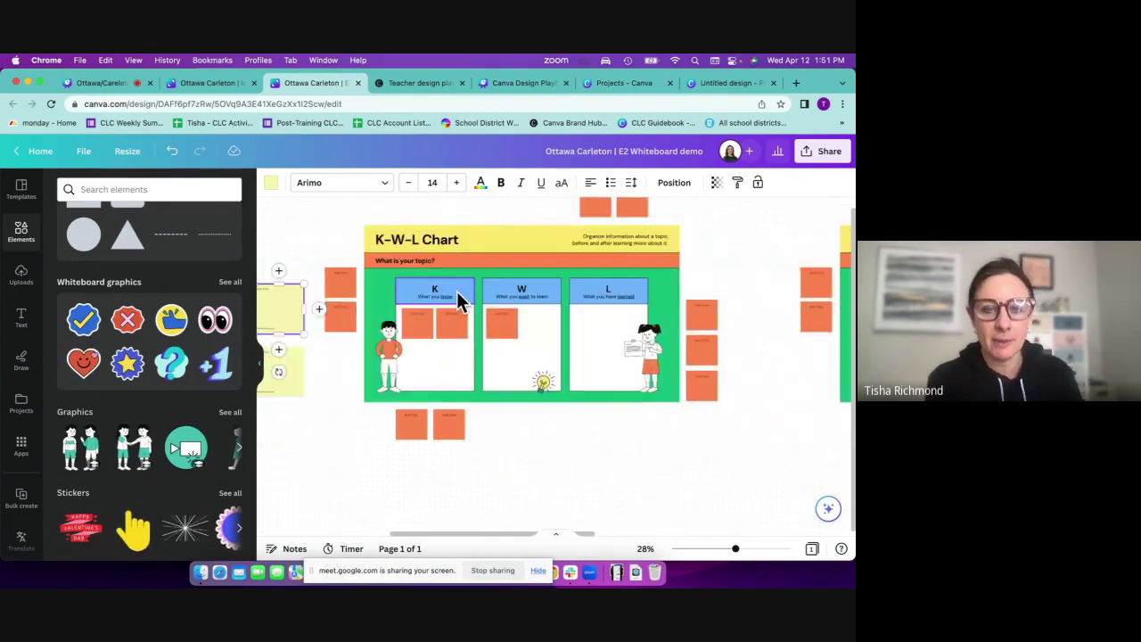
{"action": "scroll", "coordinate": [456, 290], "scroll_direction": "left", "scroll_amount": 8}
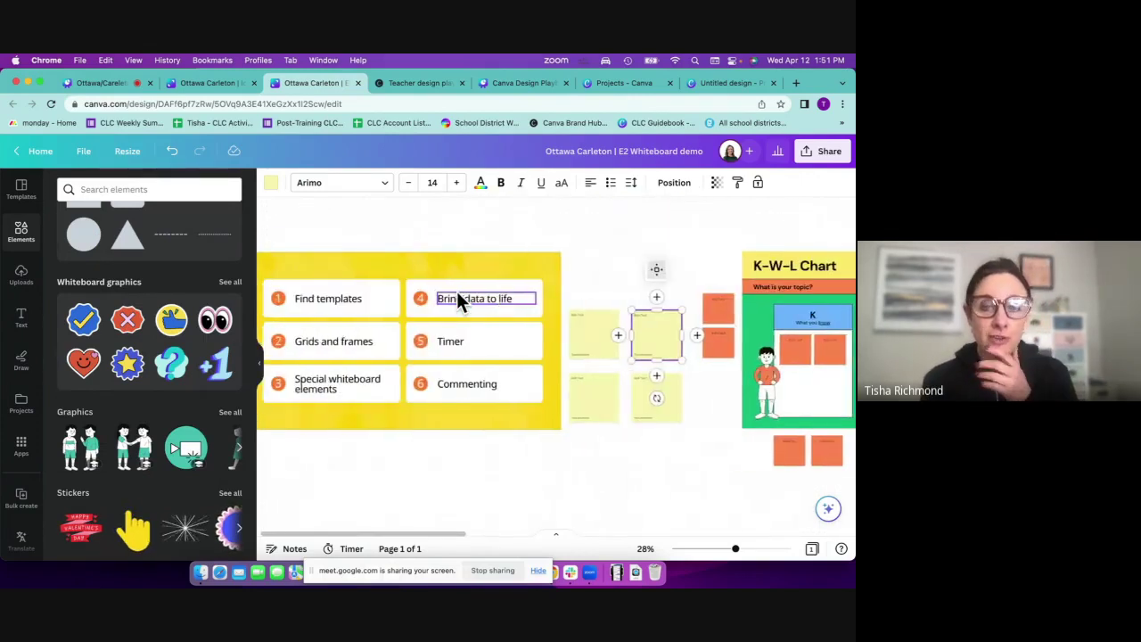
{"action": "scroll", "coordinate": [456, 291], "scroll_direction": "down", "scroll_amount": 1}
{"action": "scroll", "coordinate": [457, 290], "scroll_direction": "right", "scroll_amount": 1}
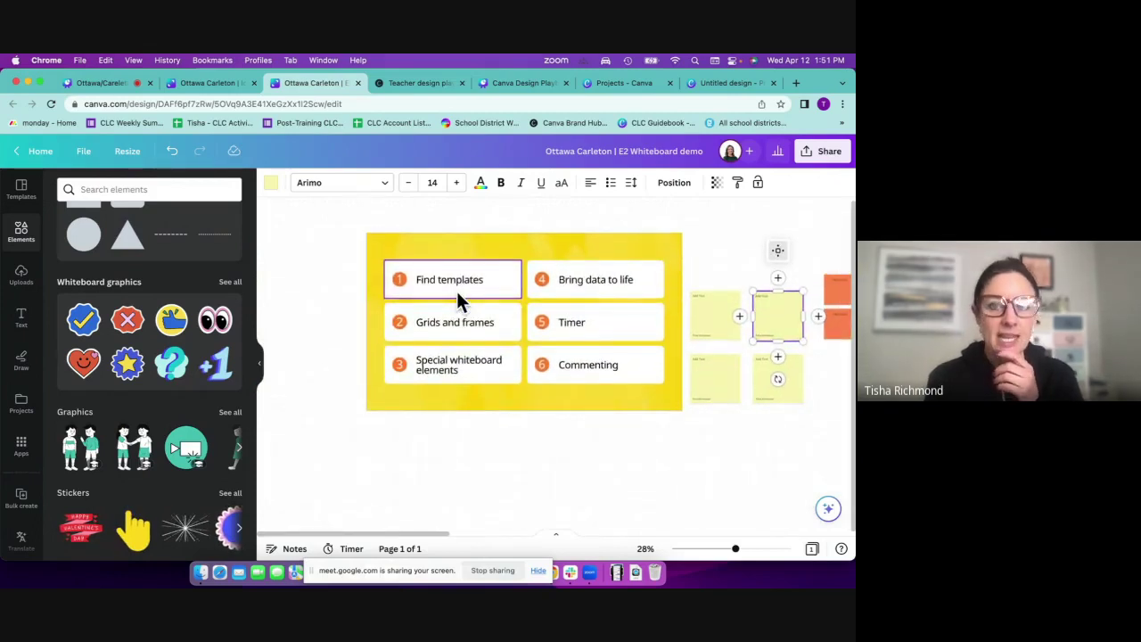
- Switch to the Icebreaker whiteboard, follow a collaborator's view and stop following it
{"action": "left_click", "coordinate": [205, 82]}
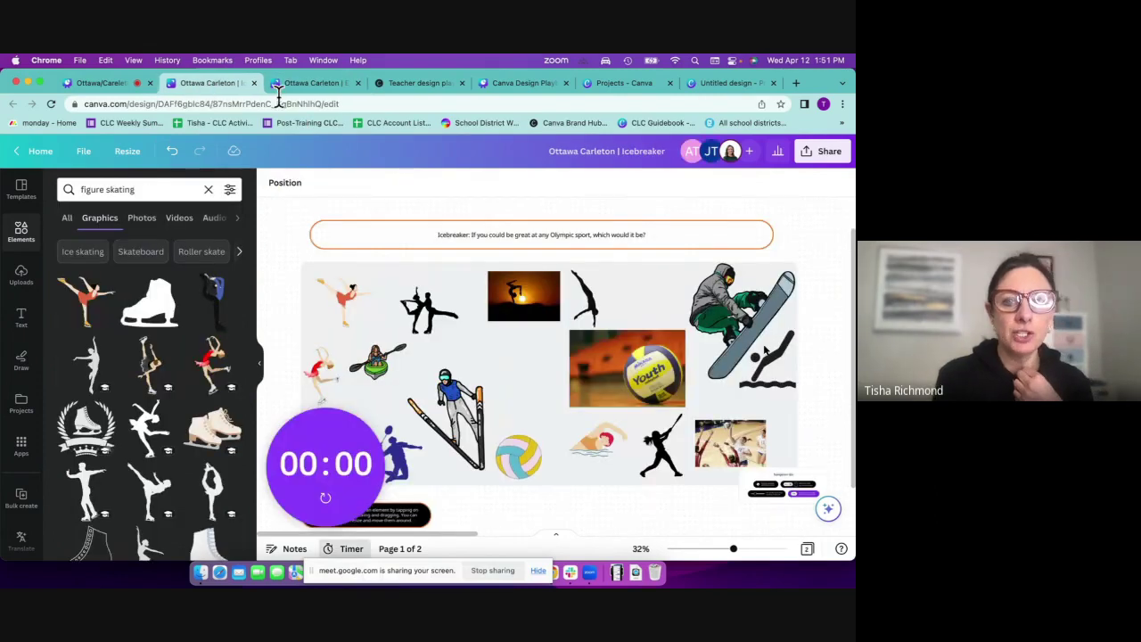
{"action": "left_click", "coordinate": [694, 152]}
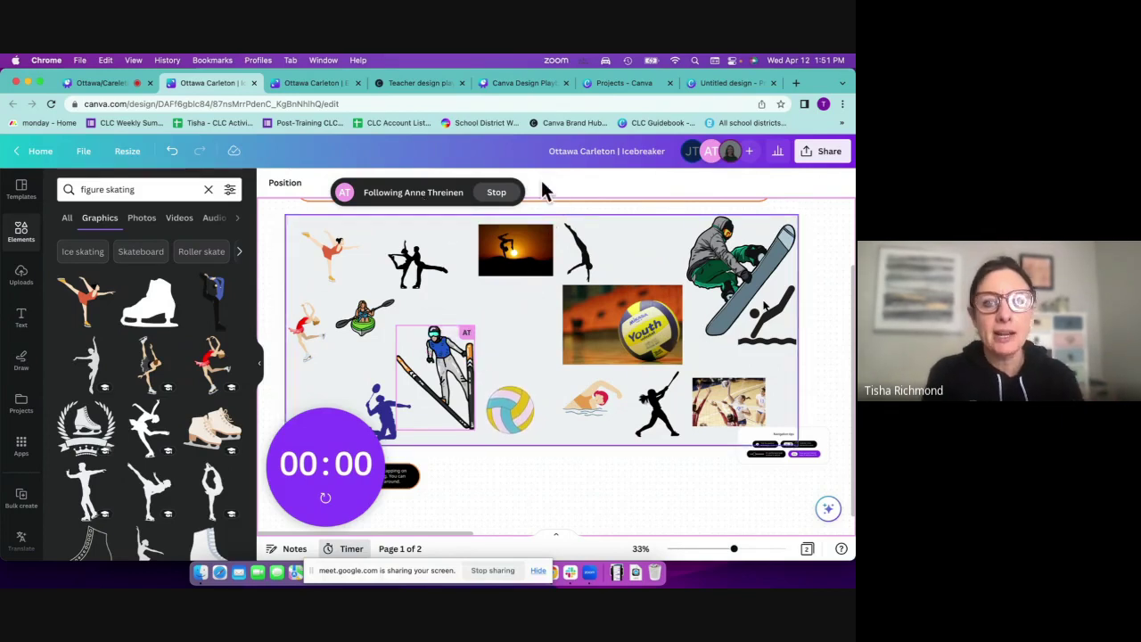
{"action": "left_click", "coordinate": [502, 197]}
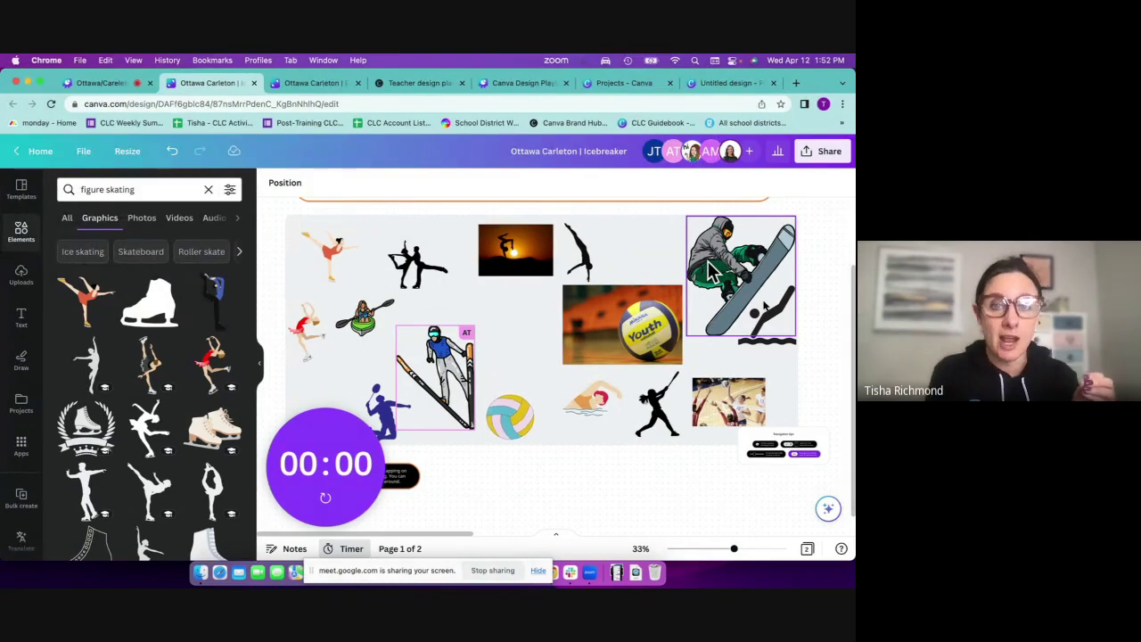
- Lead the following collaborators around the Icebreaker board and back to the Olympic sport question, and release all followers
{"action": "scroll", "coordinate": [704, 270], "scroll_direction": "up", "scroll_amount": 5}
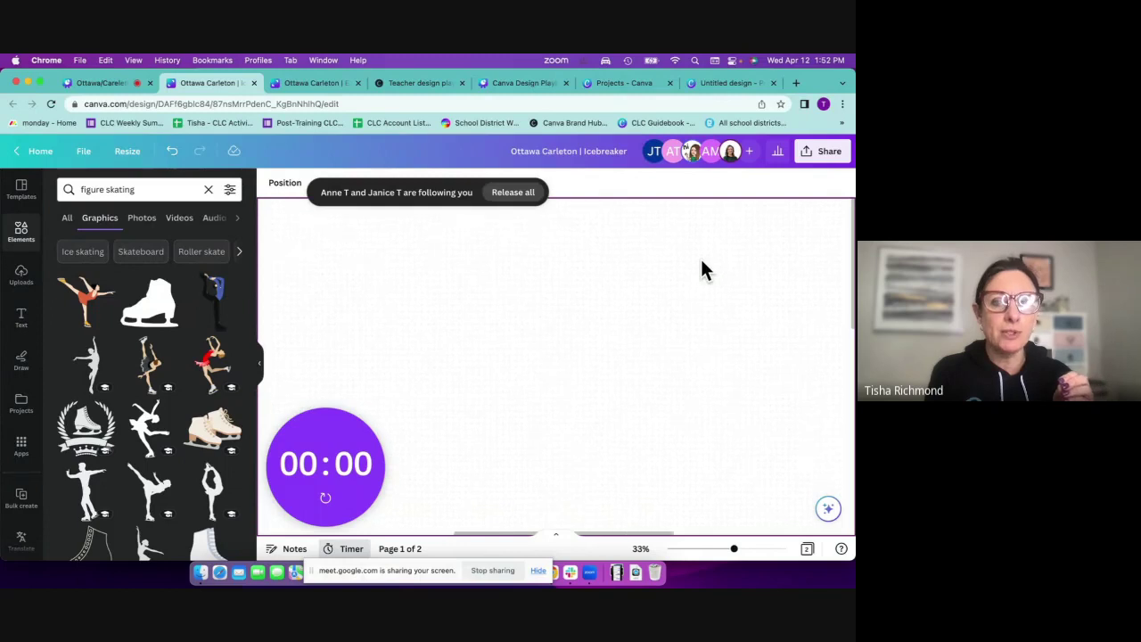
{"action": "scroll", "coordinate": [700, 267], "scroll_direction": "left", "scroll_amount": 5}
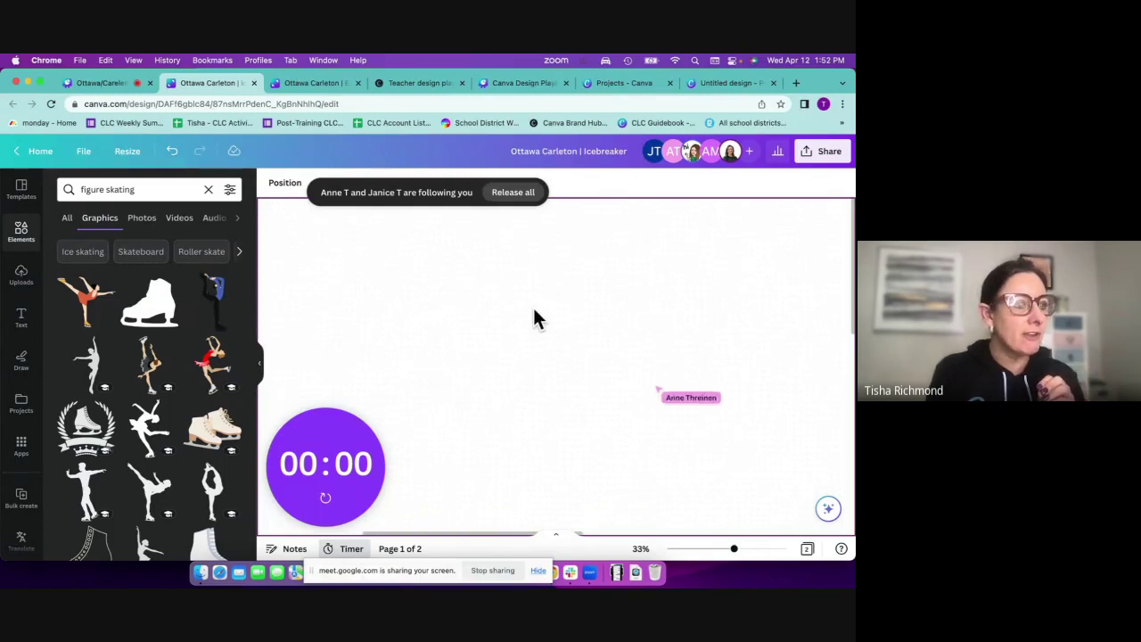
{"action": "scroll", "coordinate": [535, 318], "scroll_direction": "left", "scroll_amount": 3}
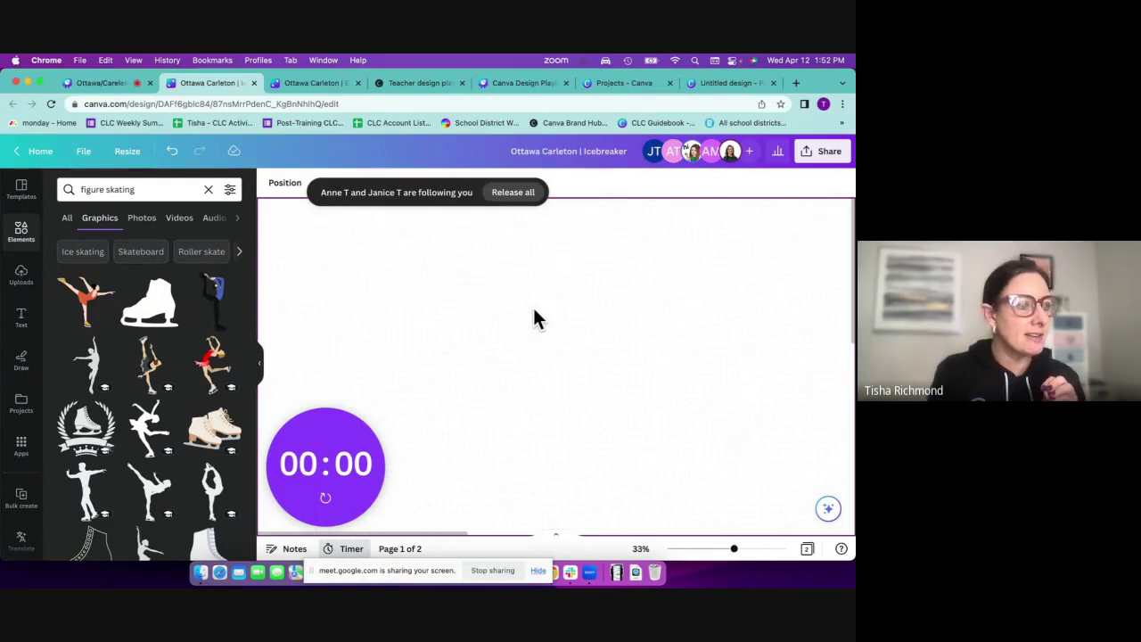
{"action": "scroll", "coordinate": [533, 320], "scroll_direction": "left", "scroll_amount": 2}
{"action": "scroll", "coordinate": [533, 319], "scroll_direction": "down", "scroll_amount": 3}
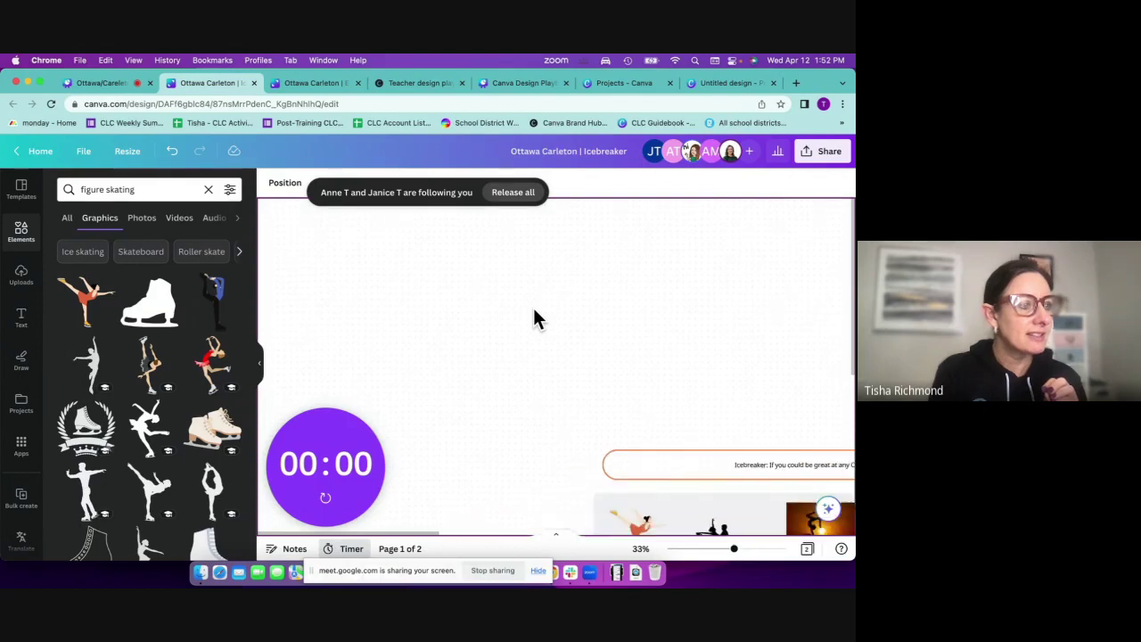
{"action": "scroll", "coordinate": [535, 314], "scroll_direction": "down", "scroll_amount": 5}
{"action": "scroll", "coordinate": [534, 314], "scroll_direction": "left", "scroll_amount": 2}
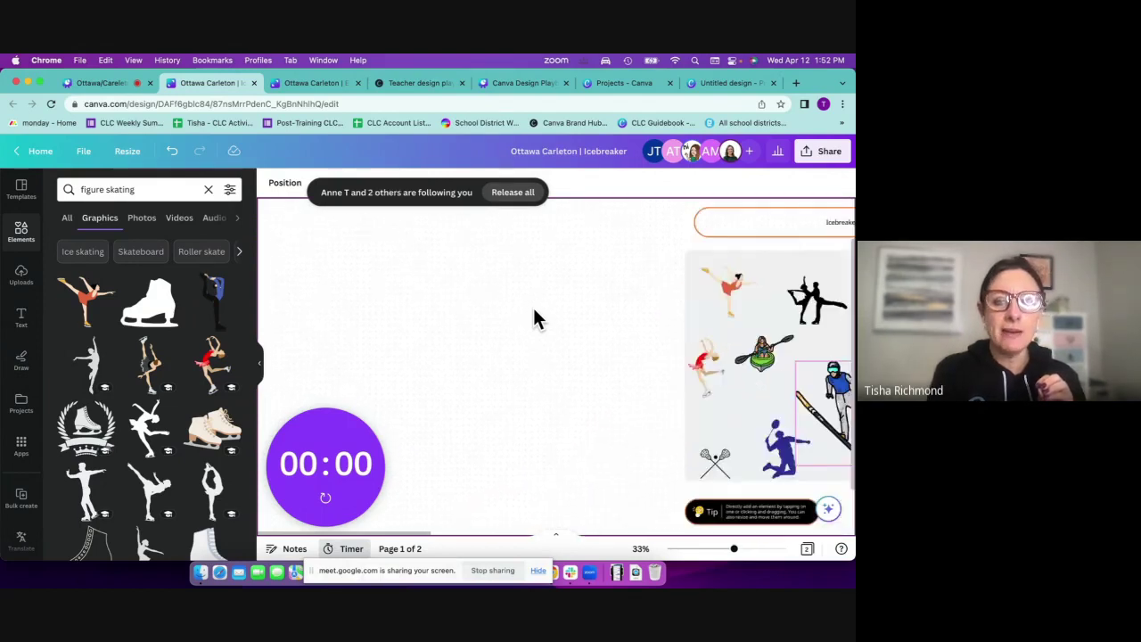
{"action": "scroll", "coordinate": [533, 319], "scroll_direction": "right", "scroll_amount": 4}
{"action": "scroll", "coordinate": [534, 320], "scroll_direction": "up", "scroll_amount": 2}
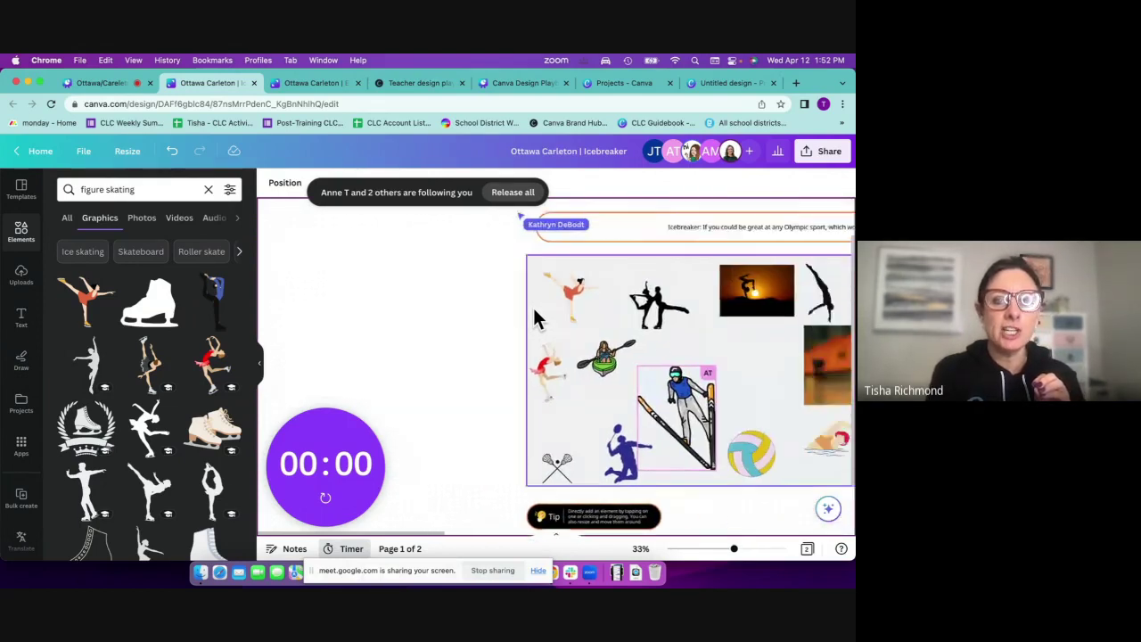
{"action": "scroll", "coordinate": [535, 320], "scroll_direction": "right", "scroll_amount": 5}
{"action": "scroll", "coordinate": [535, 319], "scroll_direction": "down", "scroll_amount": 1}
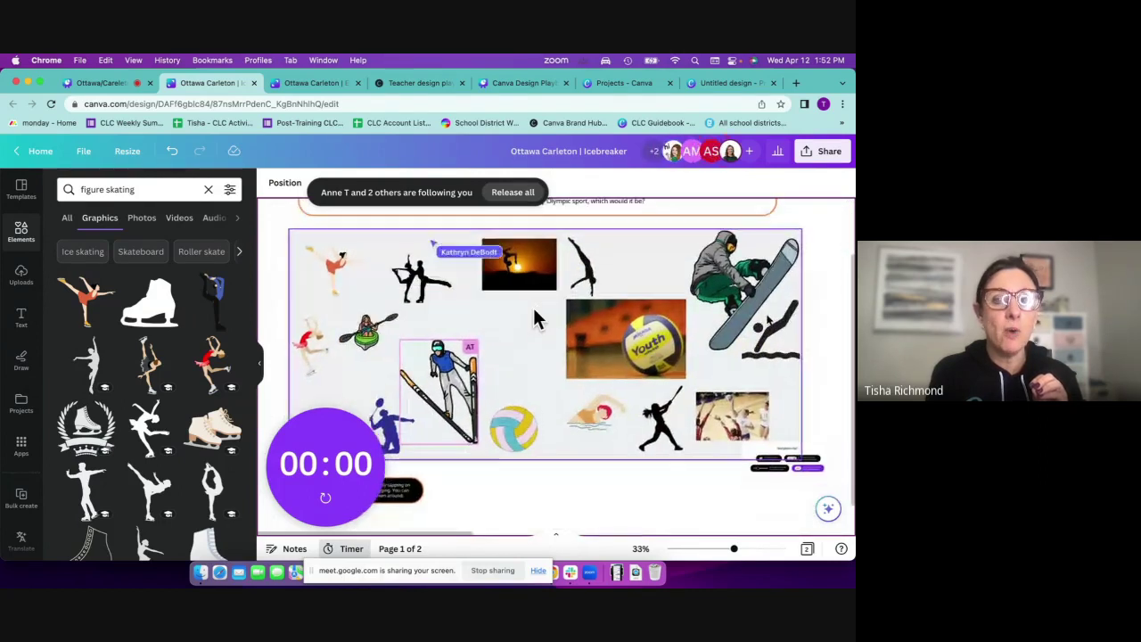
{"action": "scroll", "coordinate": [535, 319], "scroll_direction": "up", "scroll_amount": 1}
{"action": "scroll", "coordinate": [535, 319], "scroll_direction": "left", "scroll_amount": 1}
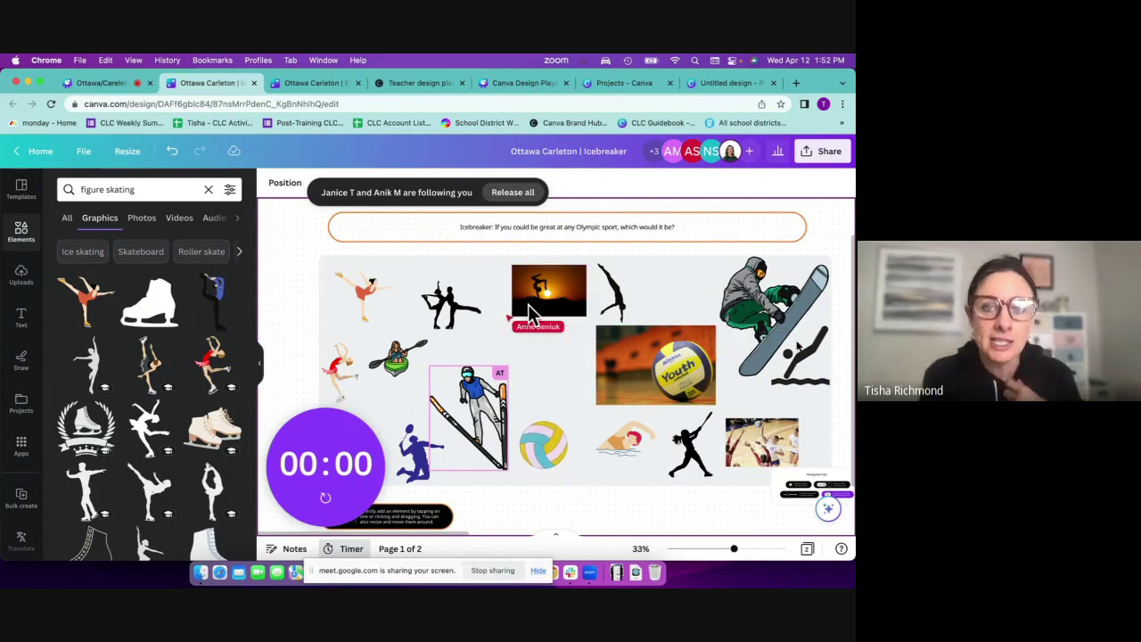
{"action": "left_click", "coordinate": [520, 194]}
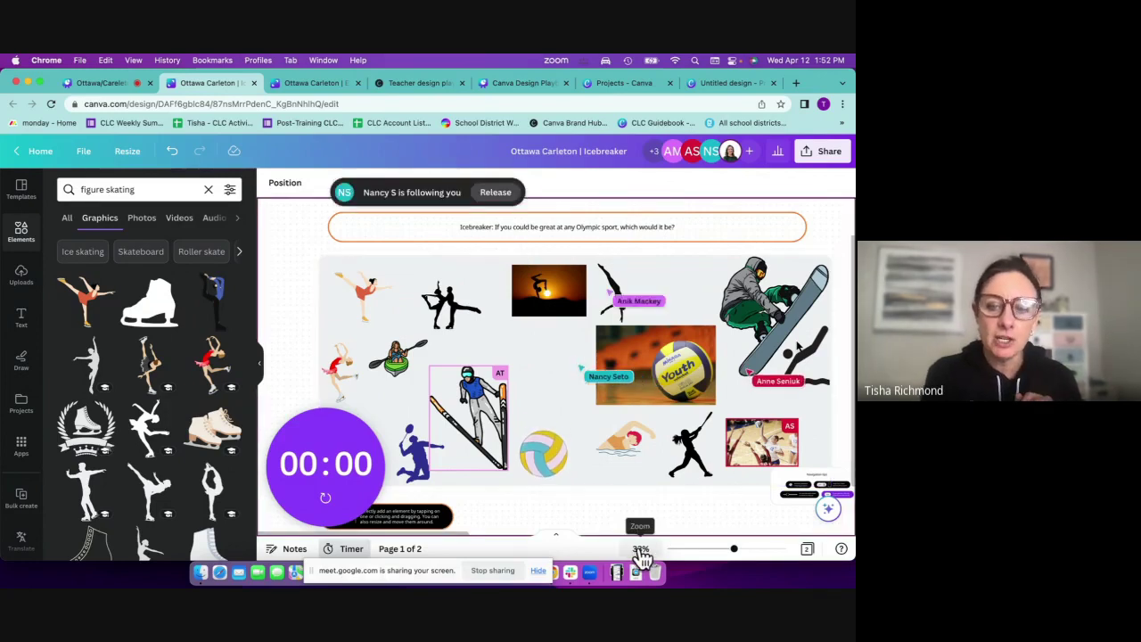
- Set the Icebreaker whiteboard's zoom to Fit to view all of its content
{"action": "left_click", "coordinate": [640, 550]}
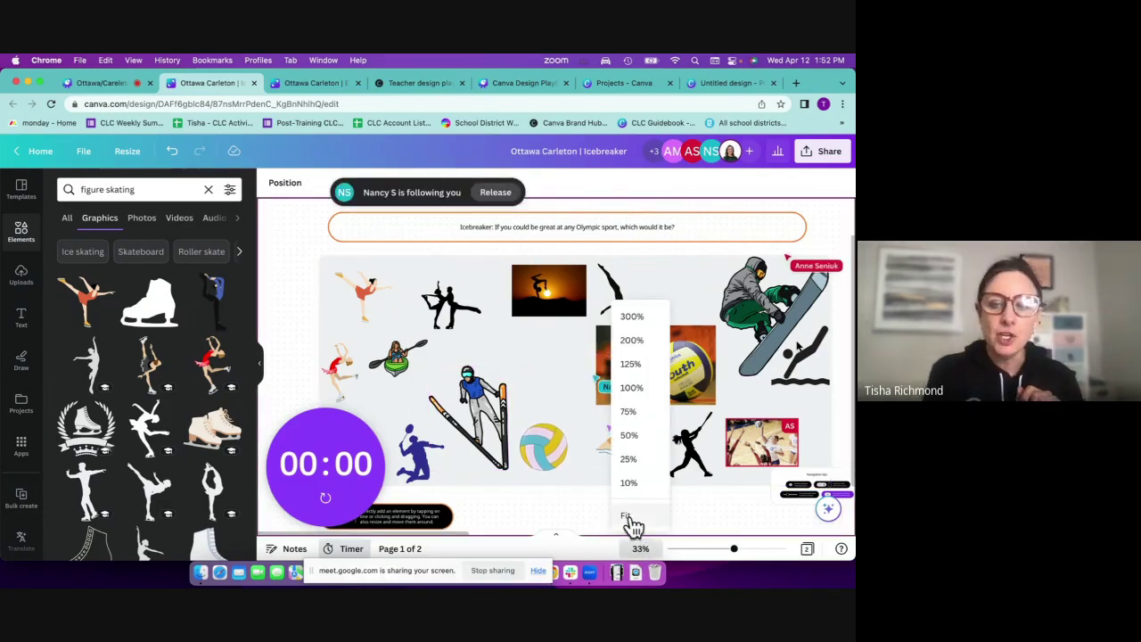
{"action": "left_click", "coordinate": [627, 516]}
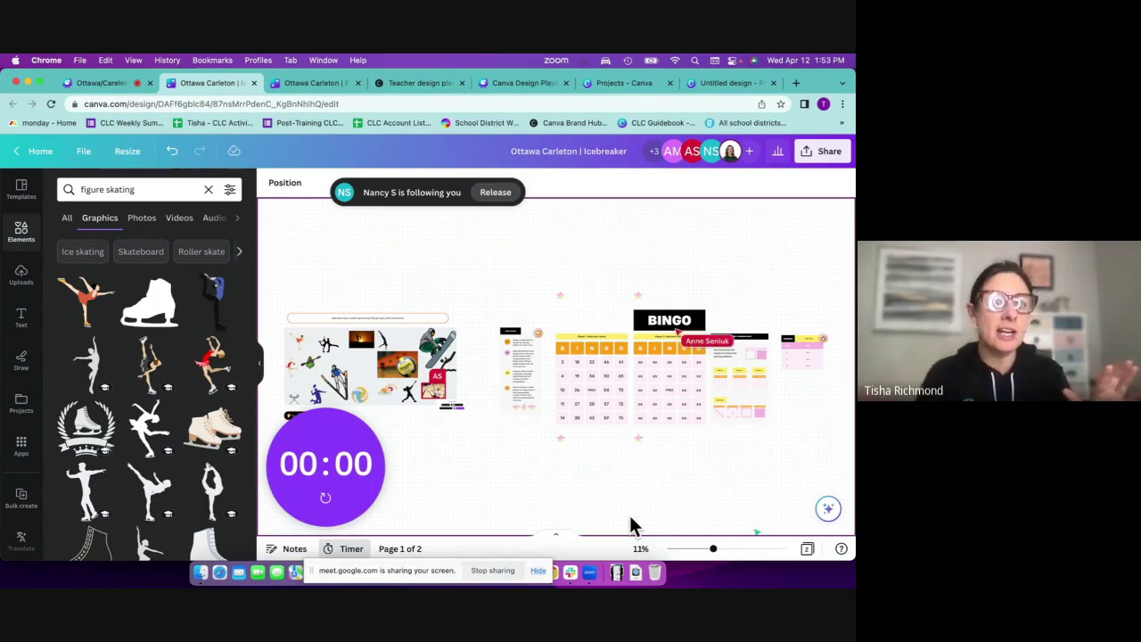
{"action": "left_click", "coordinate": [640, 549]}
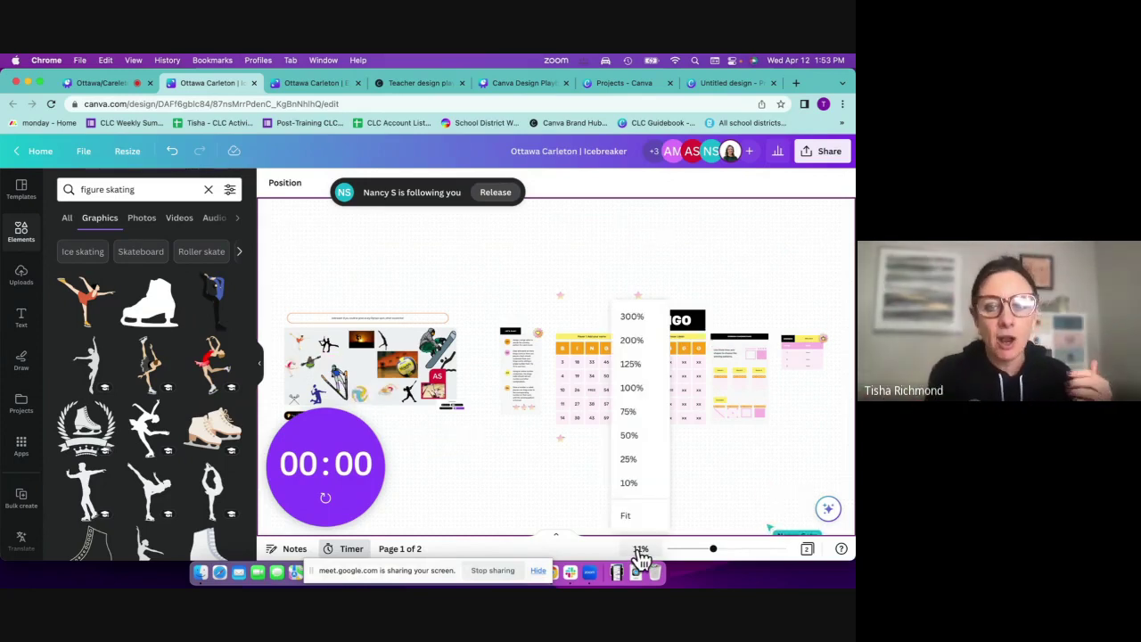
{"action": "left_click", "coordinate": [630, 519]}
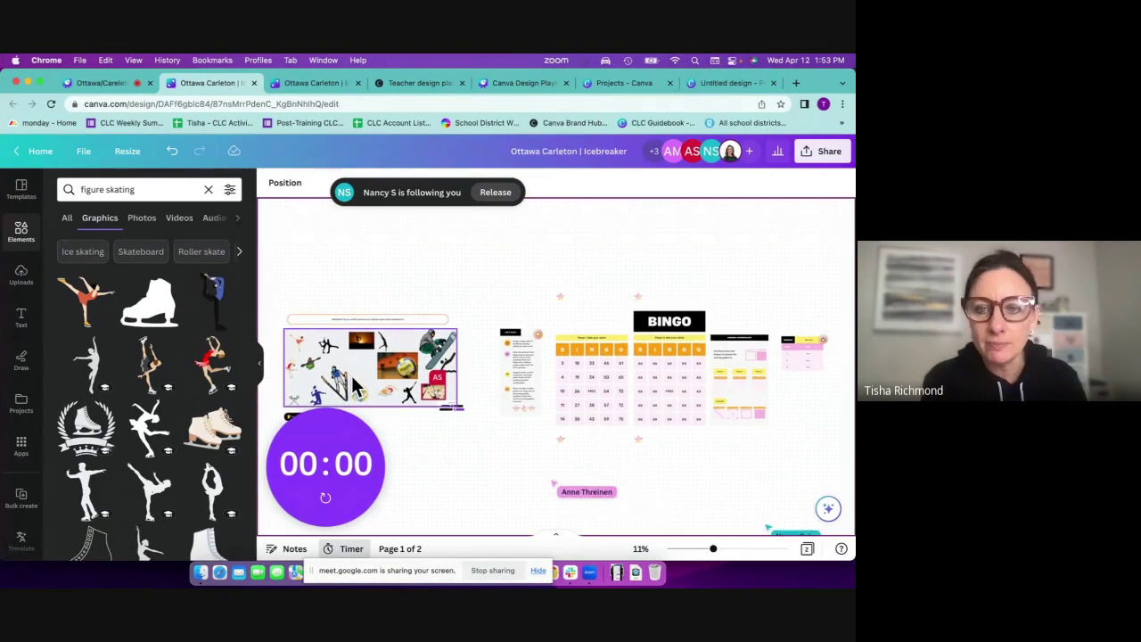
- Return to the E2 Whiteboard demo design, add a stacked bar chart and place it just left of the yellow topic card
{"action": "left_click", "coordinate": [294, 85]}
{"action": "left_click", "coordinate": [565, 323]}
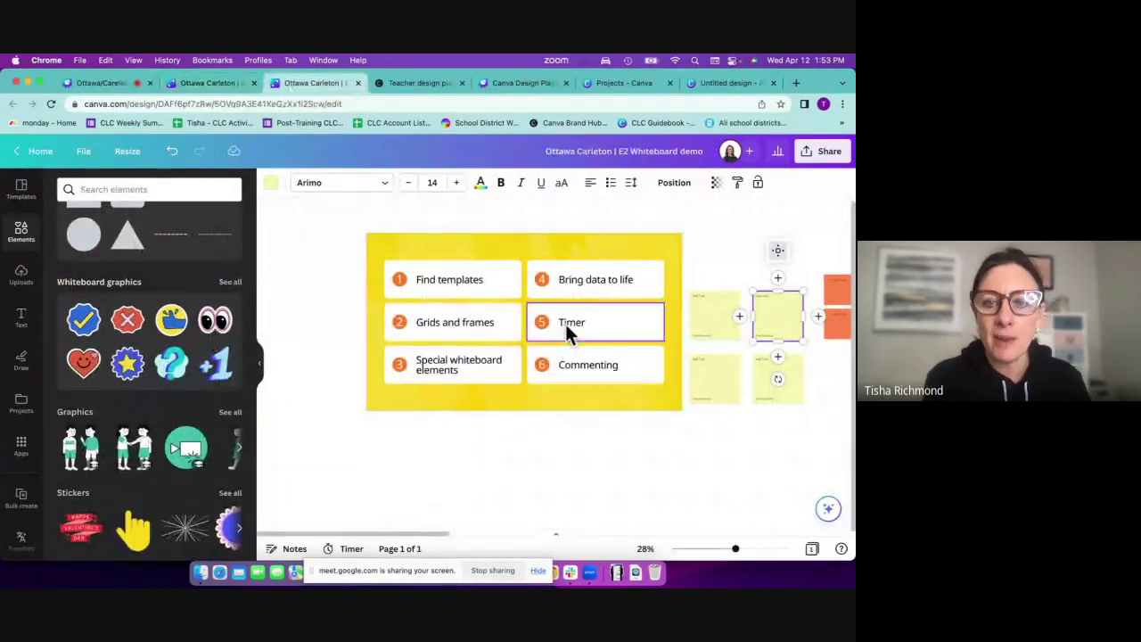
{"action": "left_click", "coordinate": [567, 321]}
{"action": "key", "text": "Escape"}
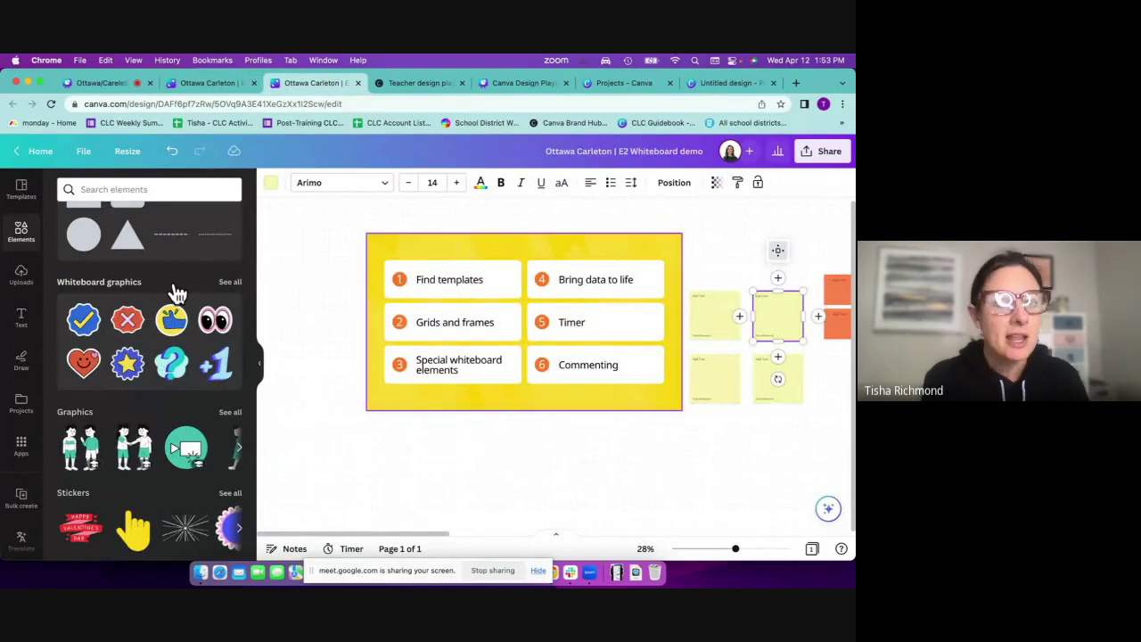
{"action": "left_click", "coordinate": [114, 190]}
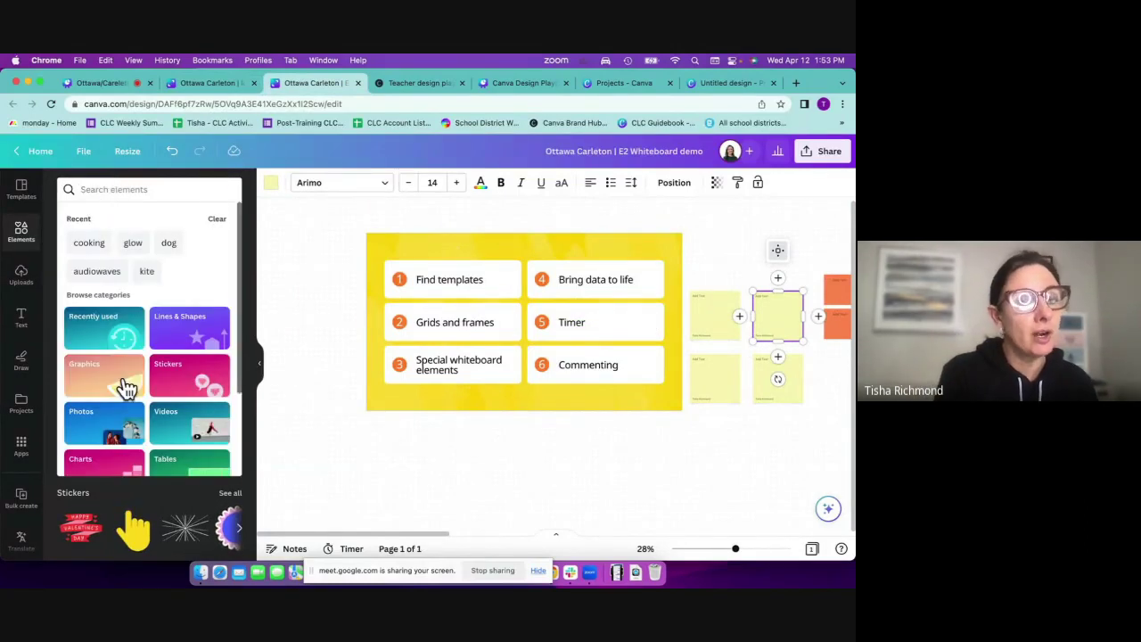
{"action": "scroll", "coordinate": [122, 389], "scroll_direction": "down", "scroll_amount": 5}
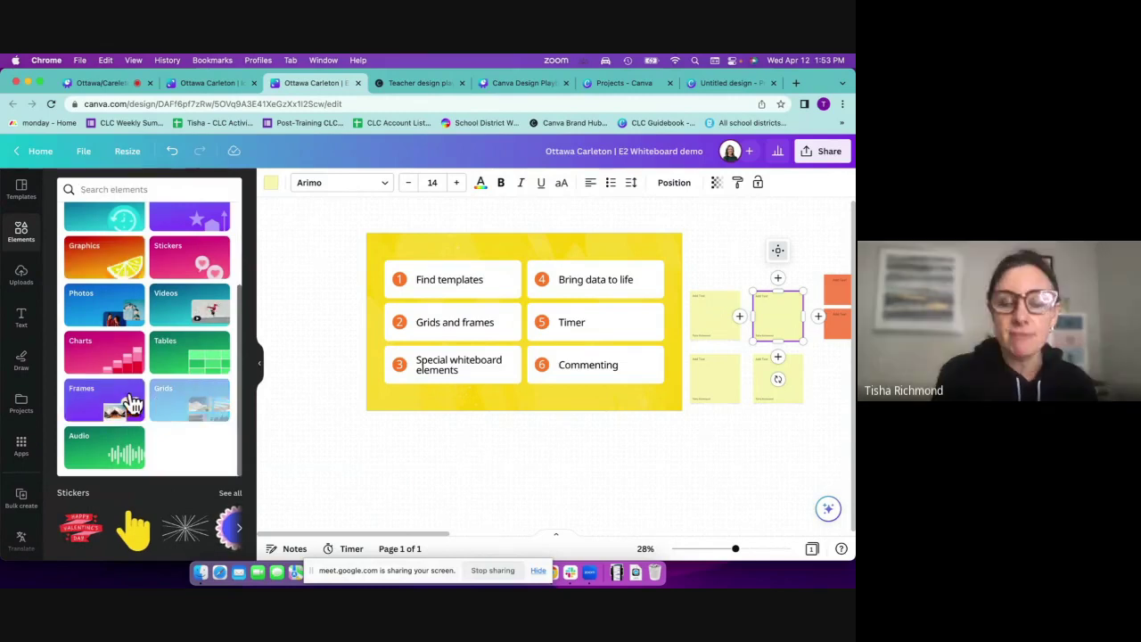
{"action": "left_click", "coordinate": [95, 349]}
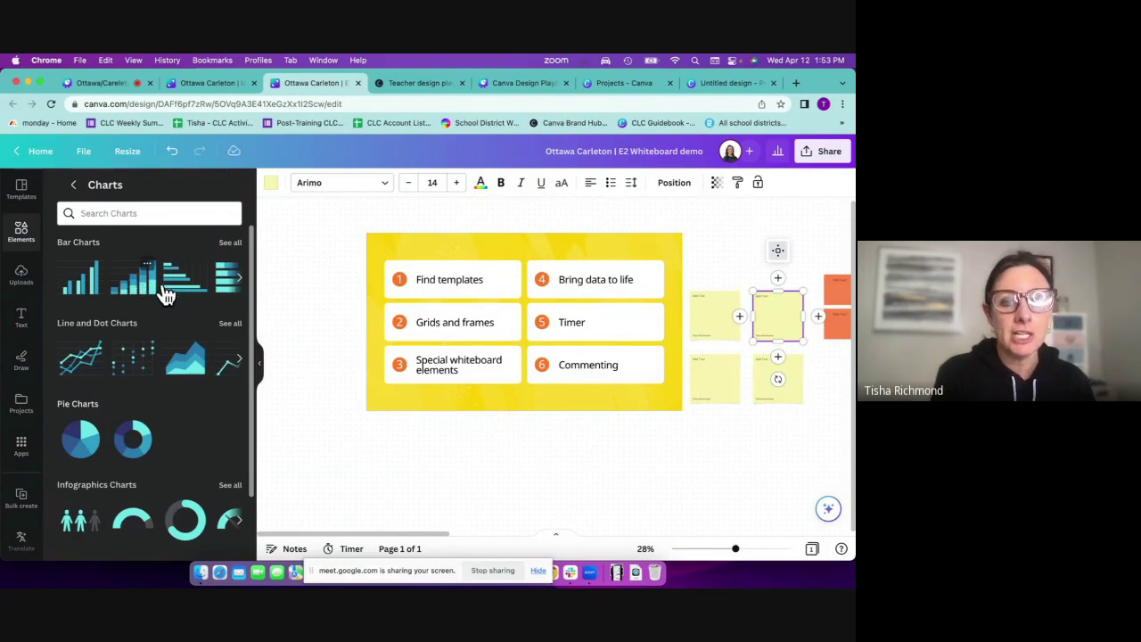
{"action": "left_click", "coordinate": [165, 294]}
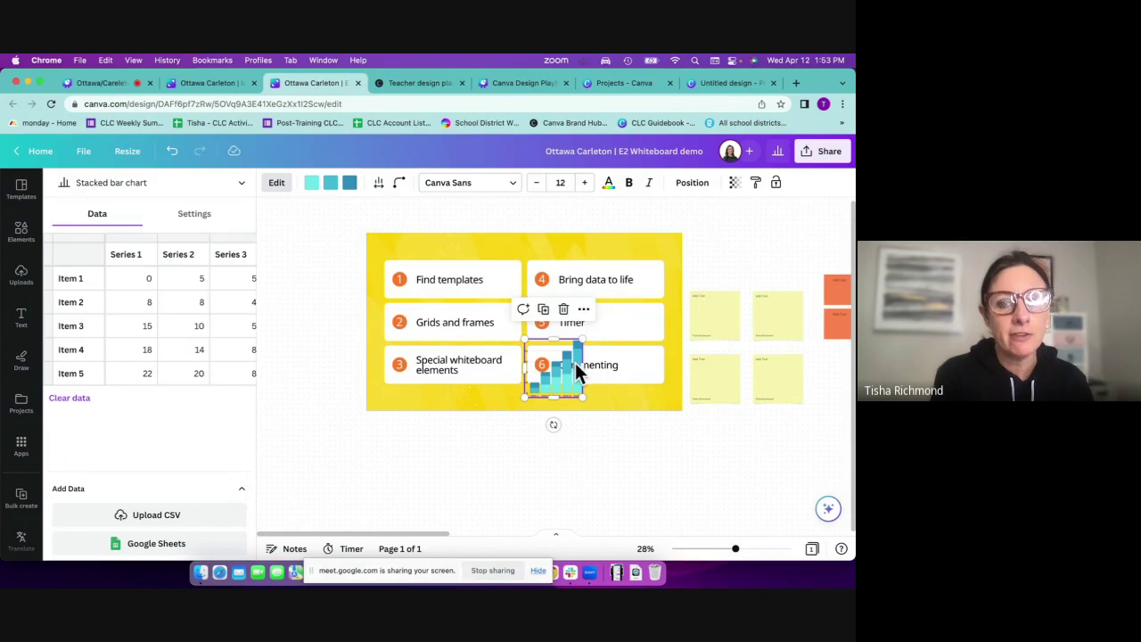
{"action": "left_click_drag", "start_coordinate": [530, 384], "coordinate": [341, 401]}
- Set the stacked bar chart's Series 2 value for Item 3 to 20
{"action": "left_click", "coordinate": [199, 328]}
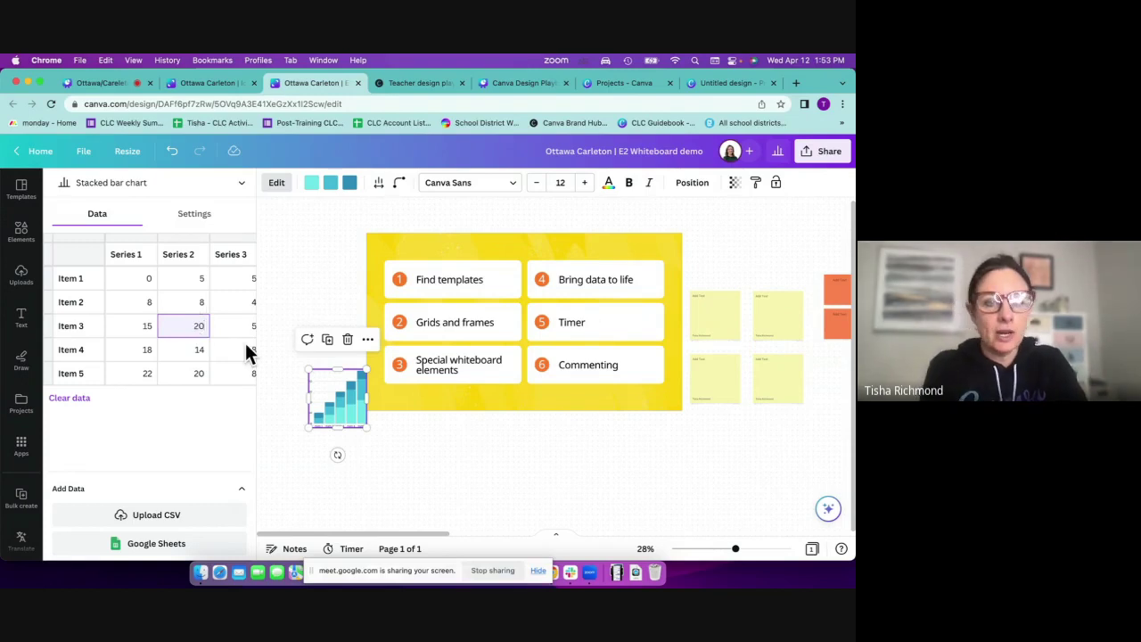
{"action": "key", "text": "Return"}
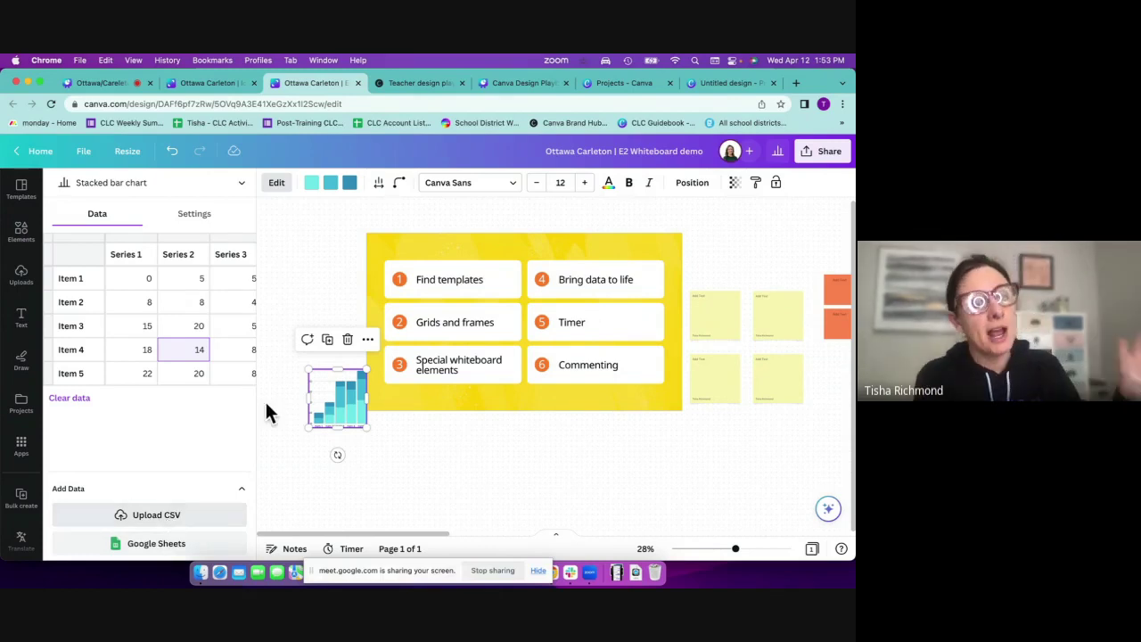
- Switch the stacked bar chart to a pie chart and then to a histogram chart
{"action": "left_click", "coordinate": [242, 191]}
{"action": "scroll", "coordinate": [169, 298], "scroll_direction": "down", "scroll_amount": 3}
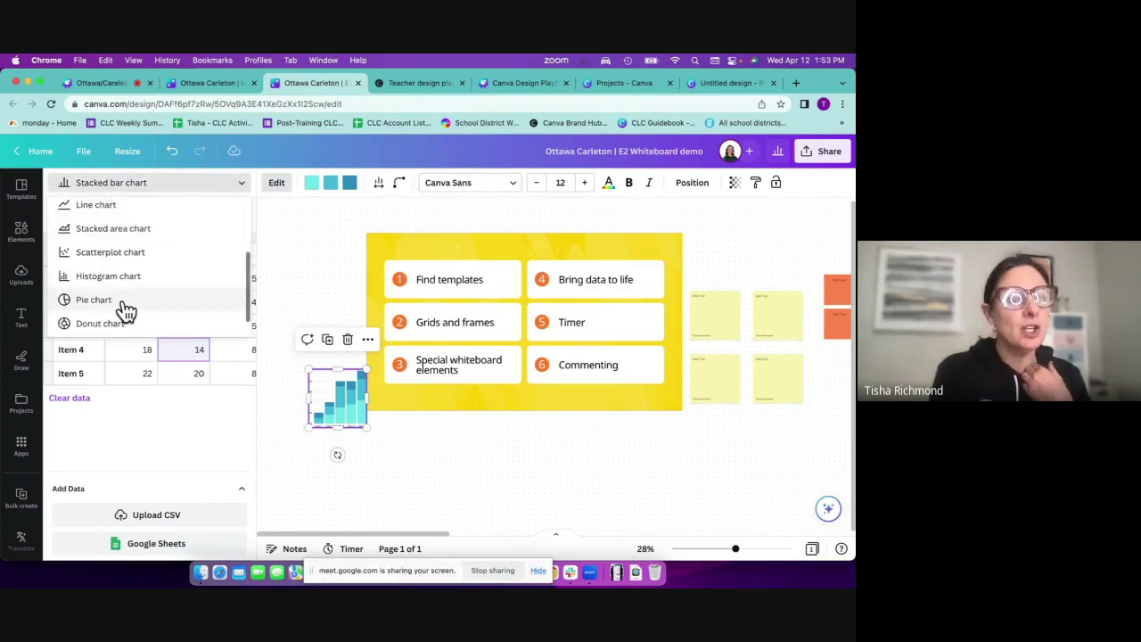
{"action": "left_click", "coordinate": [122, 302]}
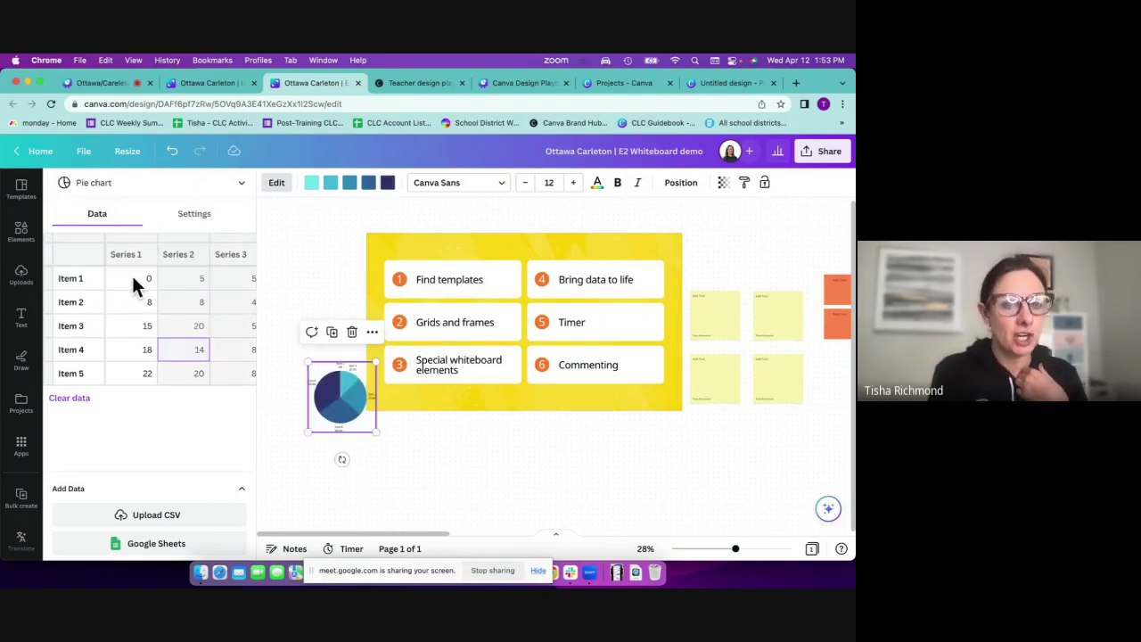
{"action": "left_click", "coordinate": [160, 184]}
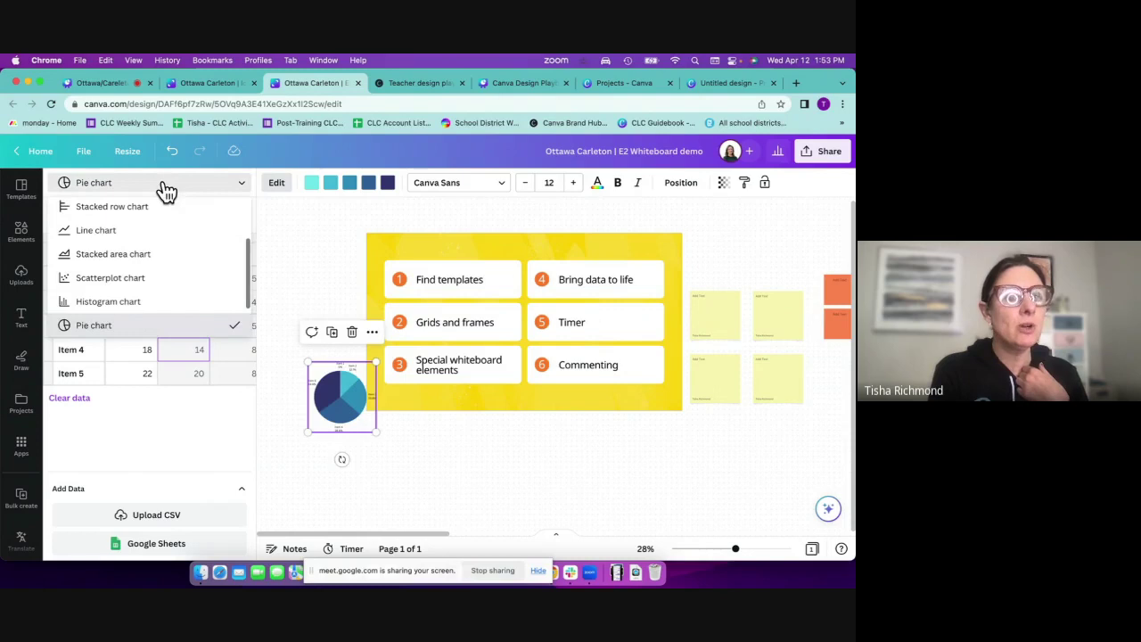
{"action": "left_click", "coordinate": [127, 304]}
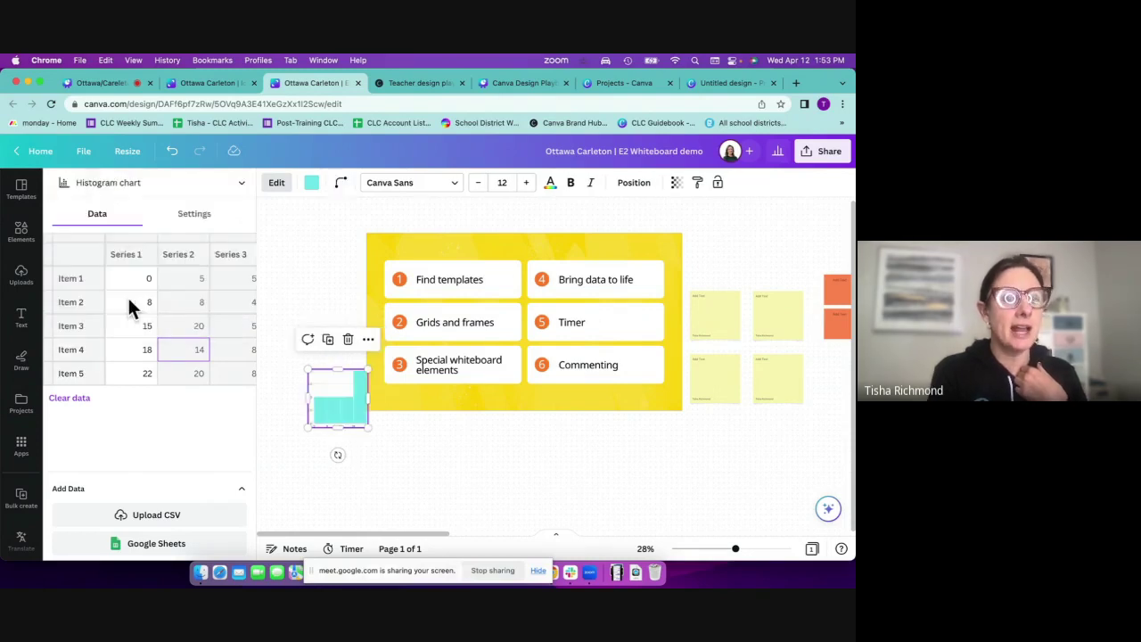
- Change the chart type to Donut chart and enlarge the chart to about one and a half times its size
{"action": "left_click", "coordinate": [200, 184]}
{"action": "scroll", "coordinate": [185, 259], "scroll_direction": "down", "scroll_amount": 3}
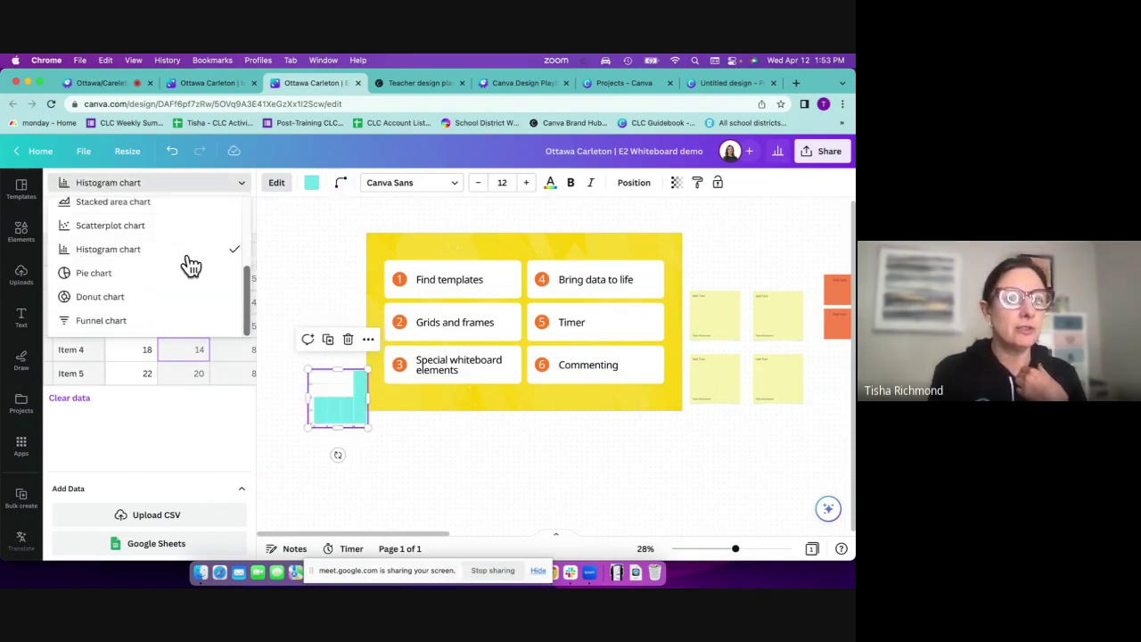
{"action": "left_click", "coordinate": [153, 299]}
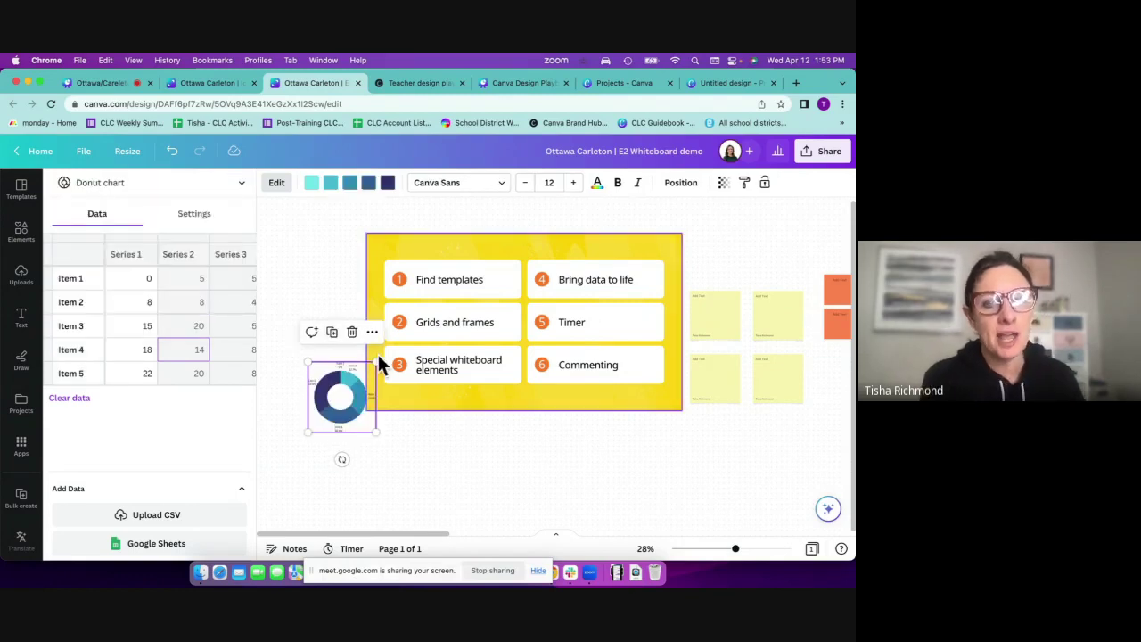
{"action": "left_click_drag", "start_coordinate": [378, 354], "coordinate": [396, 308]}
{"action": "left_click_drag", "start_coordinate": [376, 360], "coordinate": [356, 394]}
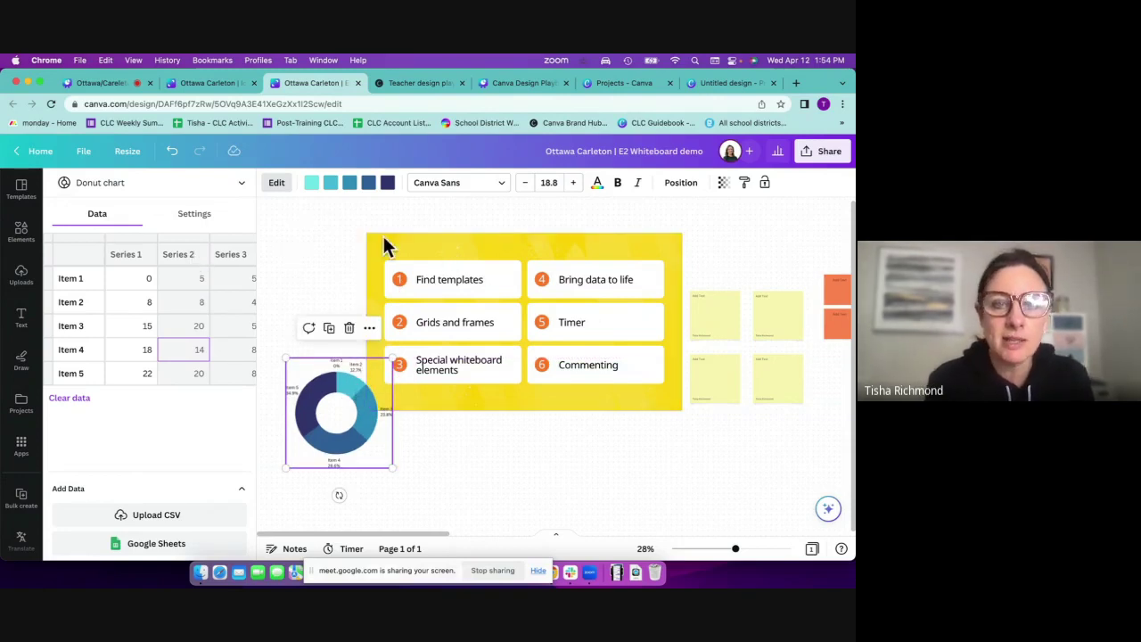
{"action": "left_click", "coordinate": [575, 242]}
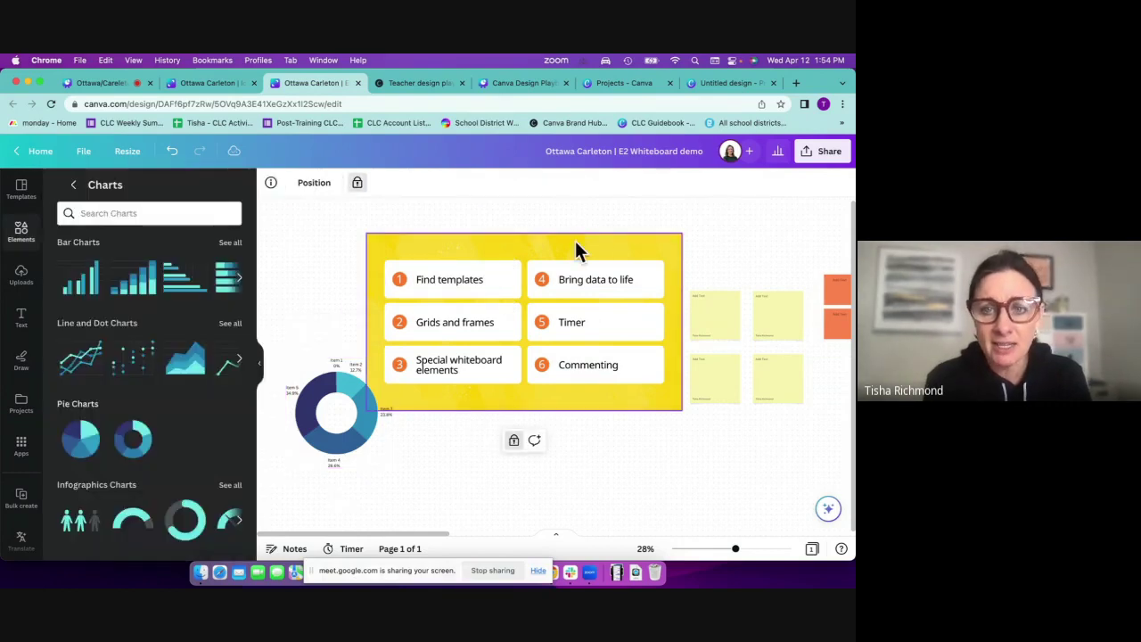
{"action": "left_click", "coordinate": [341, 406]}
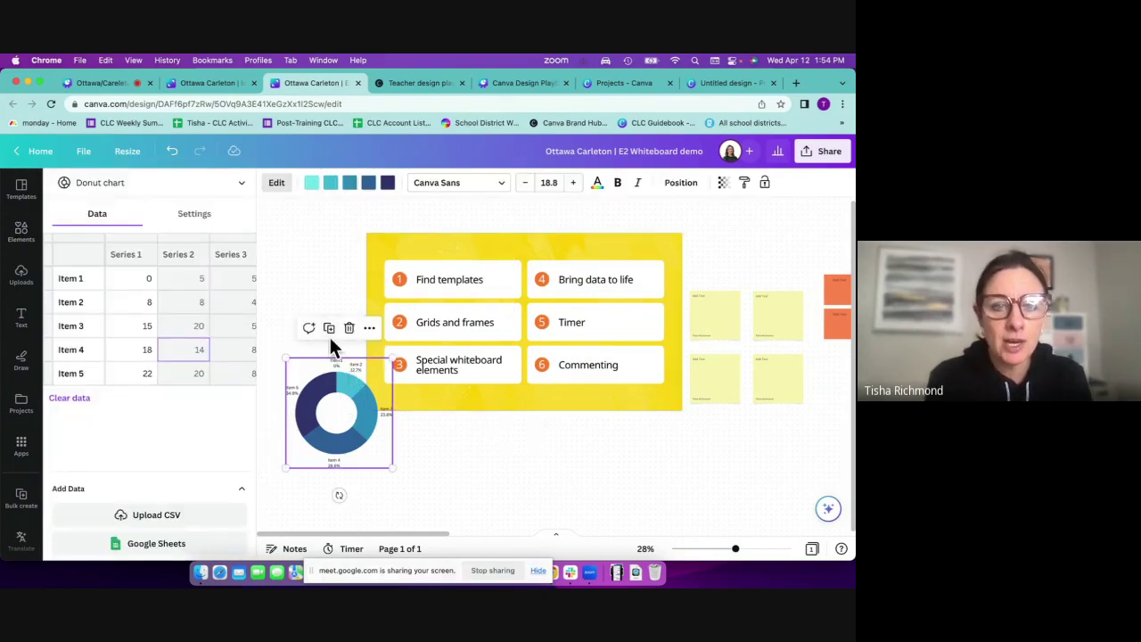
- Post a comment with the red "Awesome!" sticker on the upper-left yellow sticky note beside the yellow topic card
{"action": "left_click", "coordinate": [710, 314]}
{"action": "left_click", "coordinate": [674, 252]}
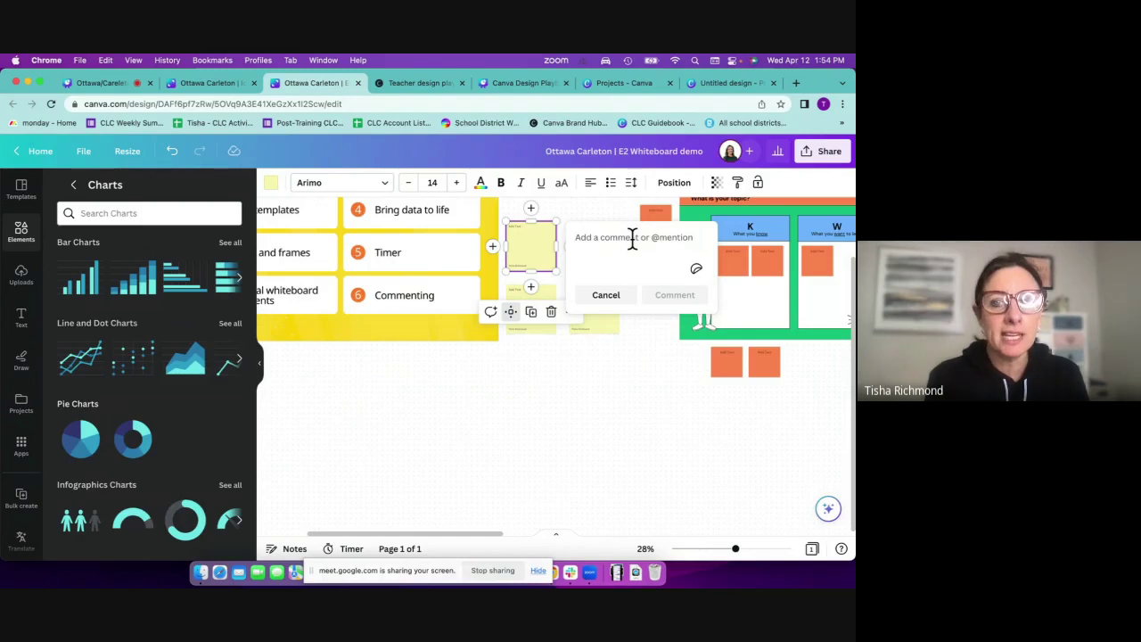
{"action": "left_click", "coordinate": [697, 269]}
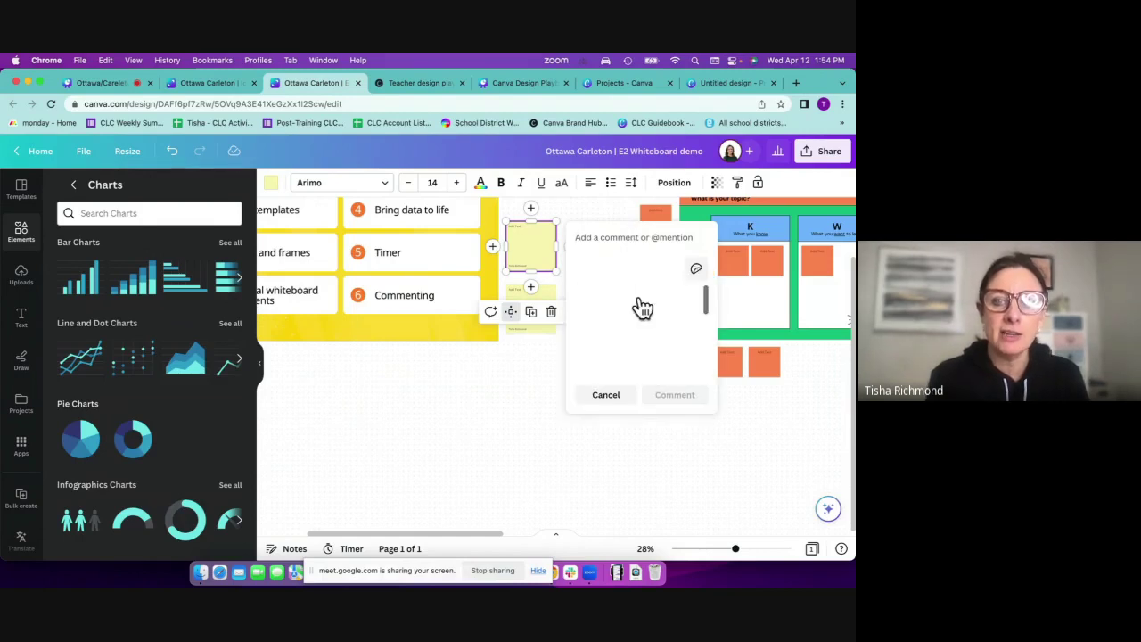
{"action": "left_click", "coordinate": [604, 310]}
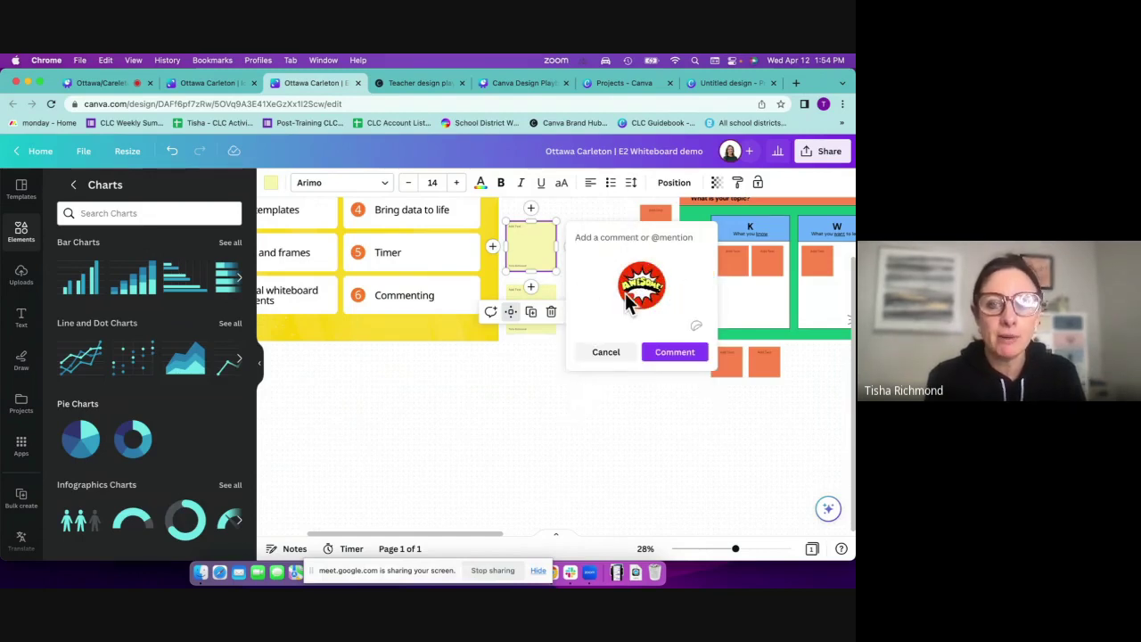
{"action": "left_click", "coordinate": [670, 352]}
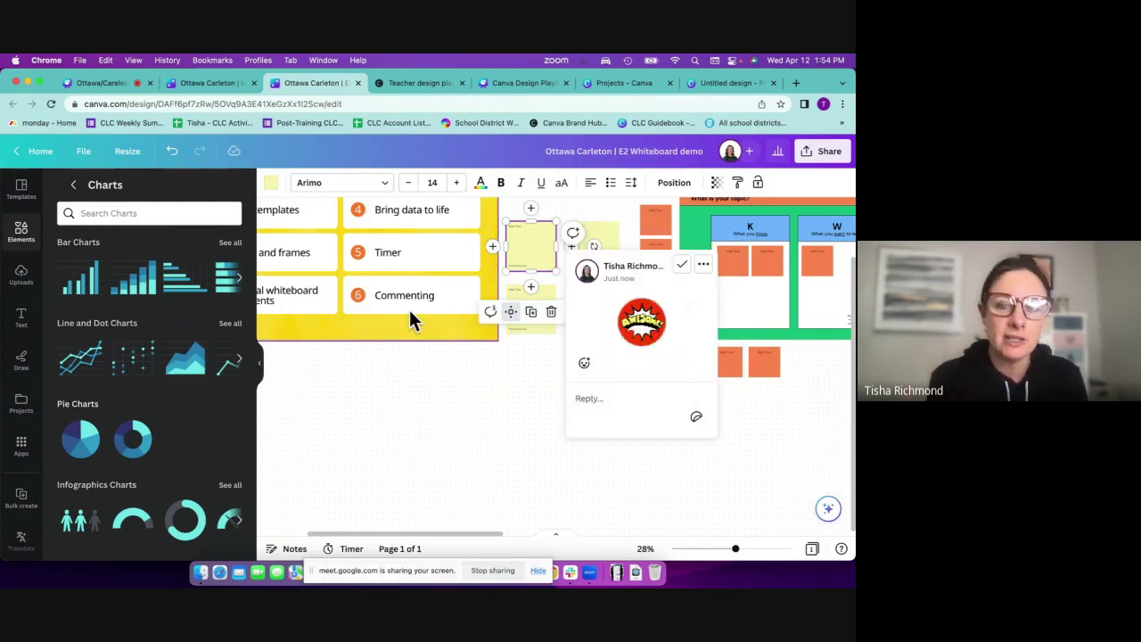
- Switch to the Presenter's Deck design and present it full screen from page 29, "5 Ways to use whiteboards in your classroom"
{"action": "left_click", "coordinate": [205, 83]}
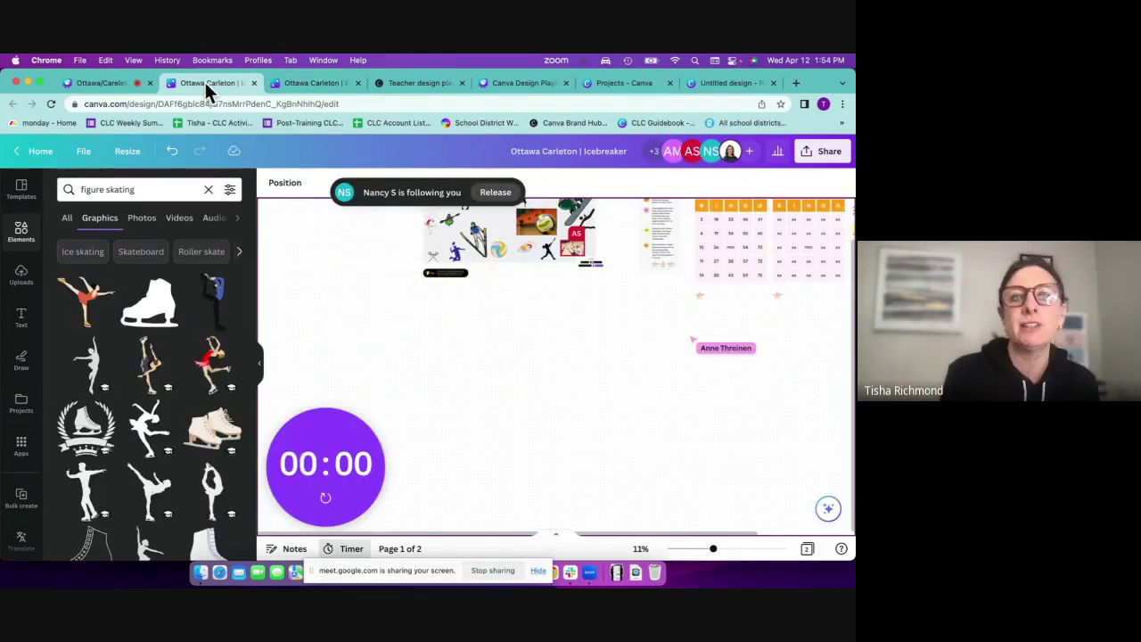
{"action": "left_click", "coordinate": [133, 84]}
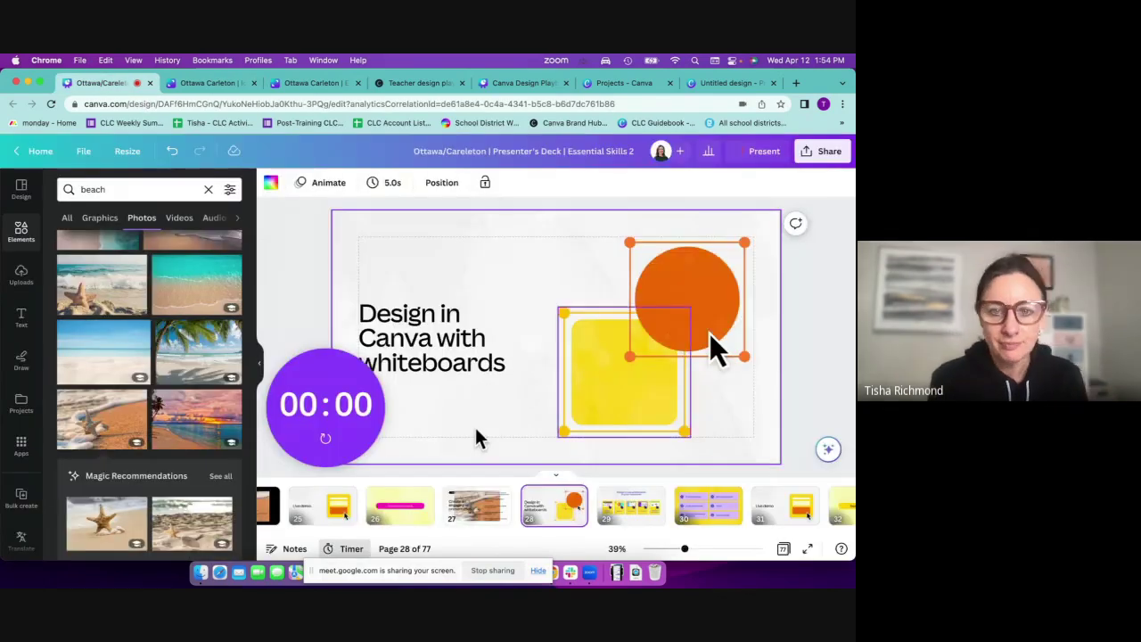
{"action": "left_click", "coordinate": [636, 508]}
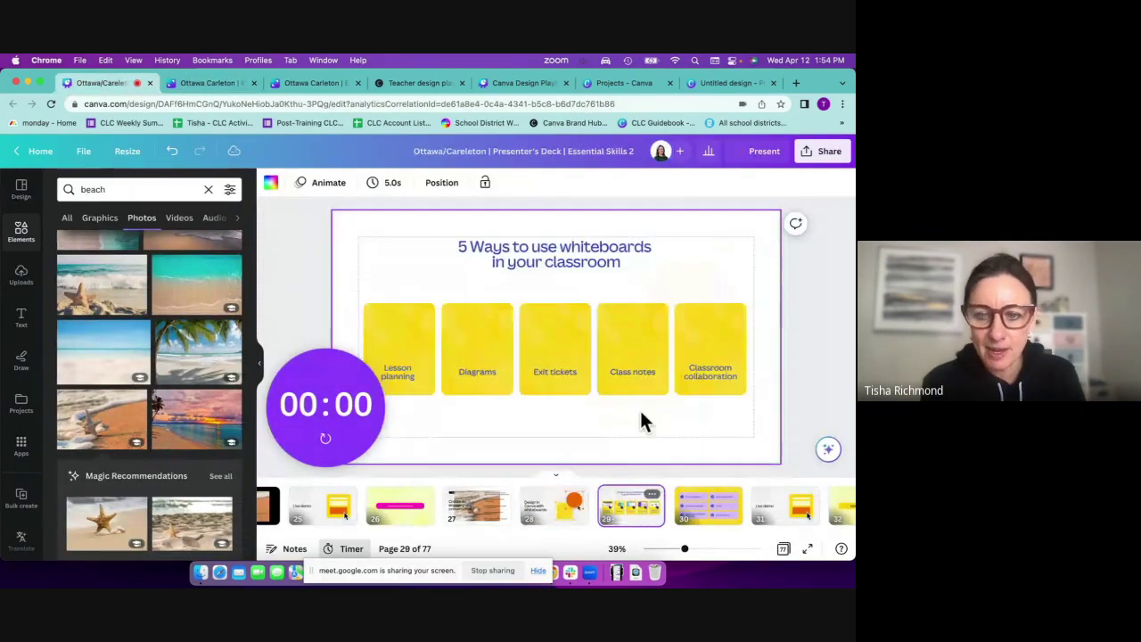
{"action": "left_click", "coordinate": [827, 153]}
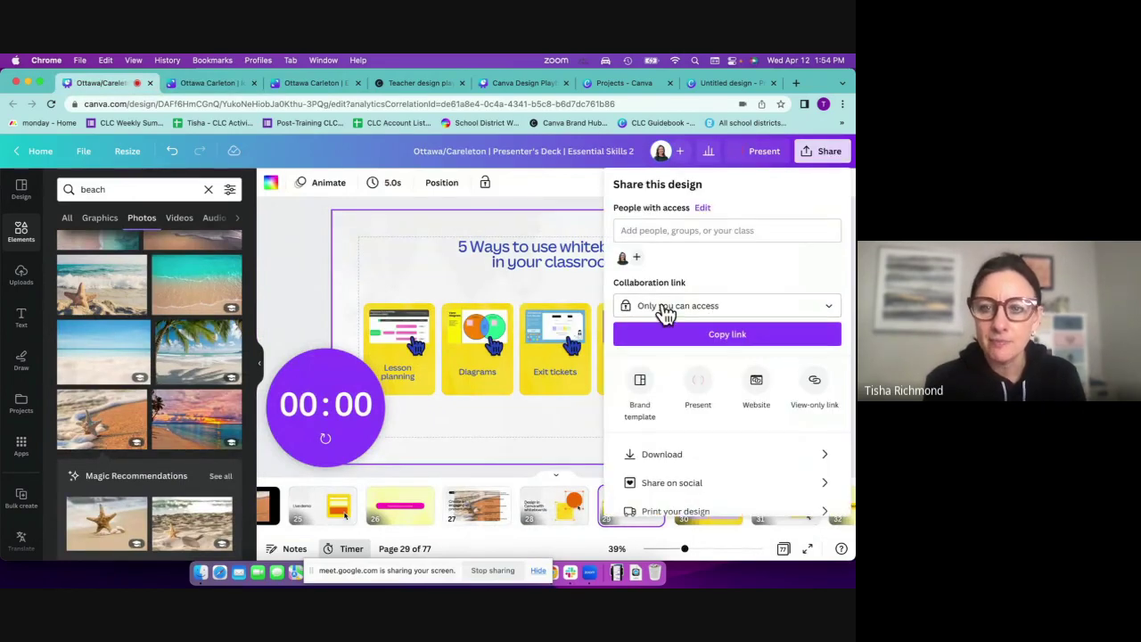
{"action": "left_click", "coordinate": [759, 158]}
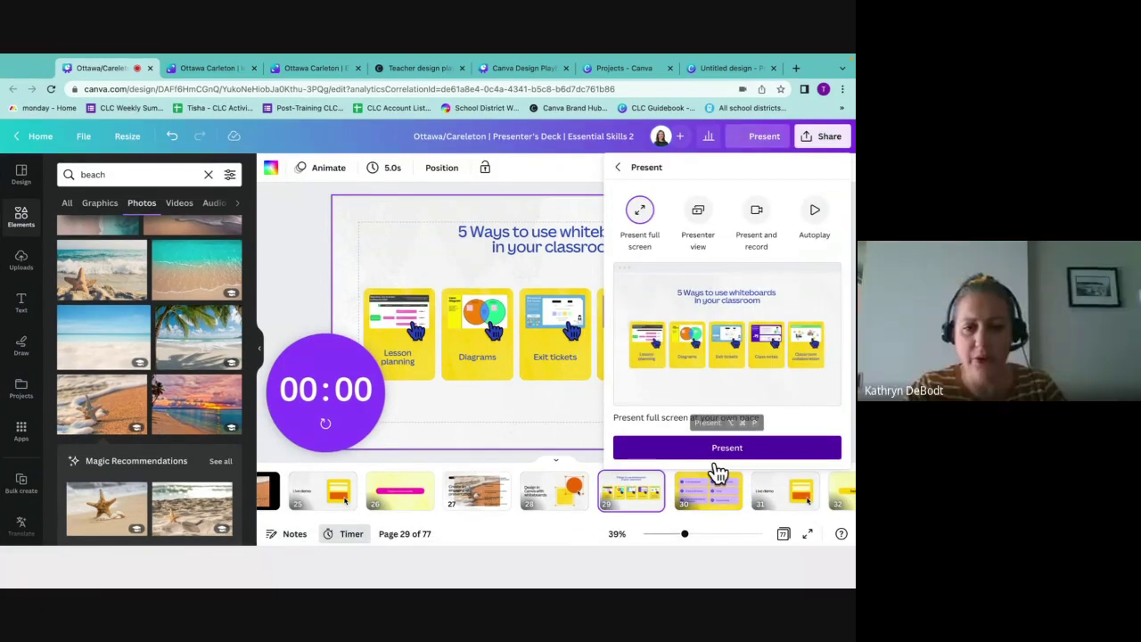
{"action": "left_click", "coordinate": [716, 463]}
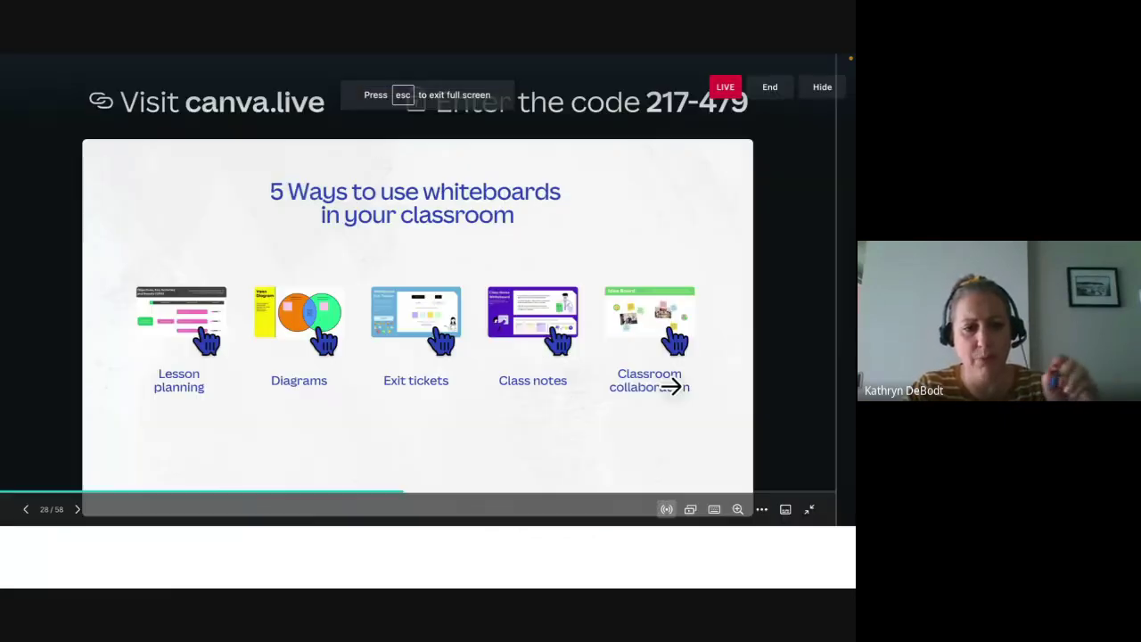
{"action": "left_click", "coordinate": [645, 382]}
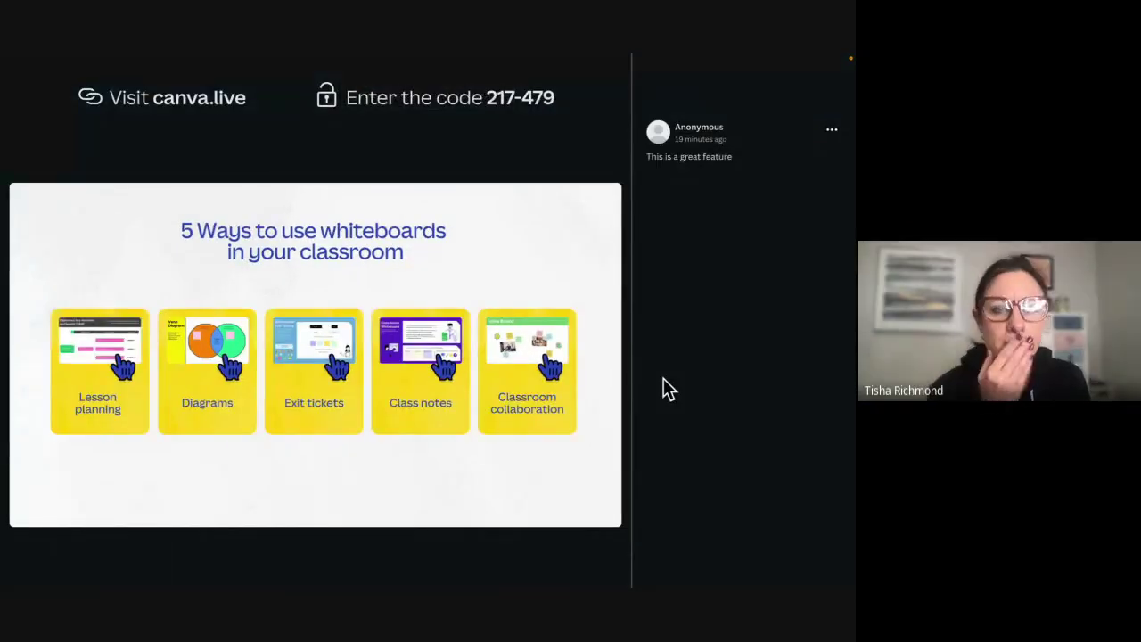